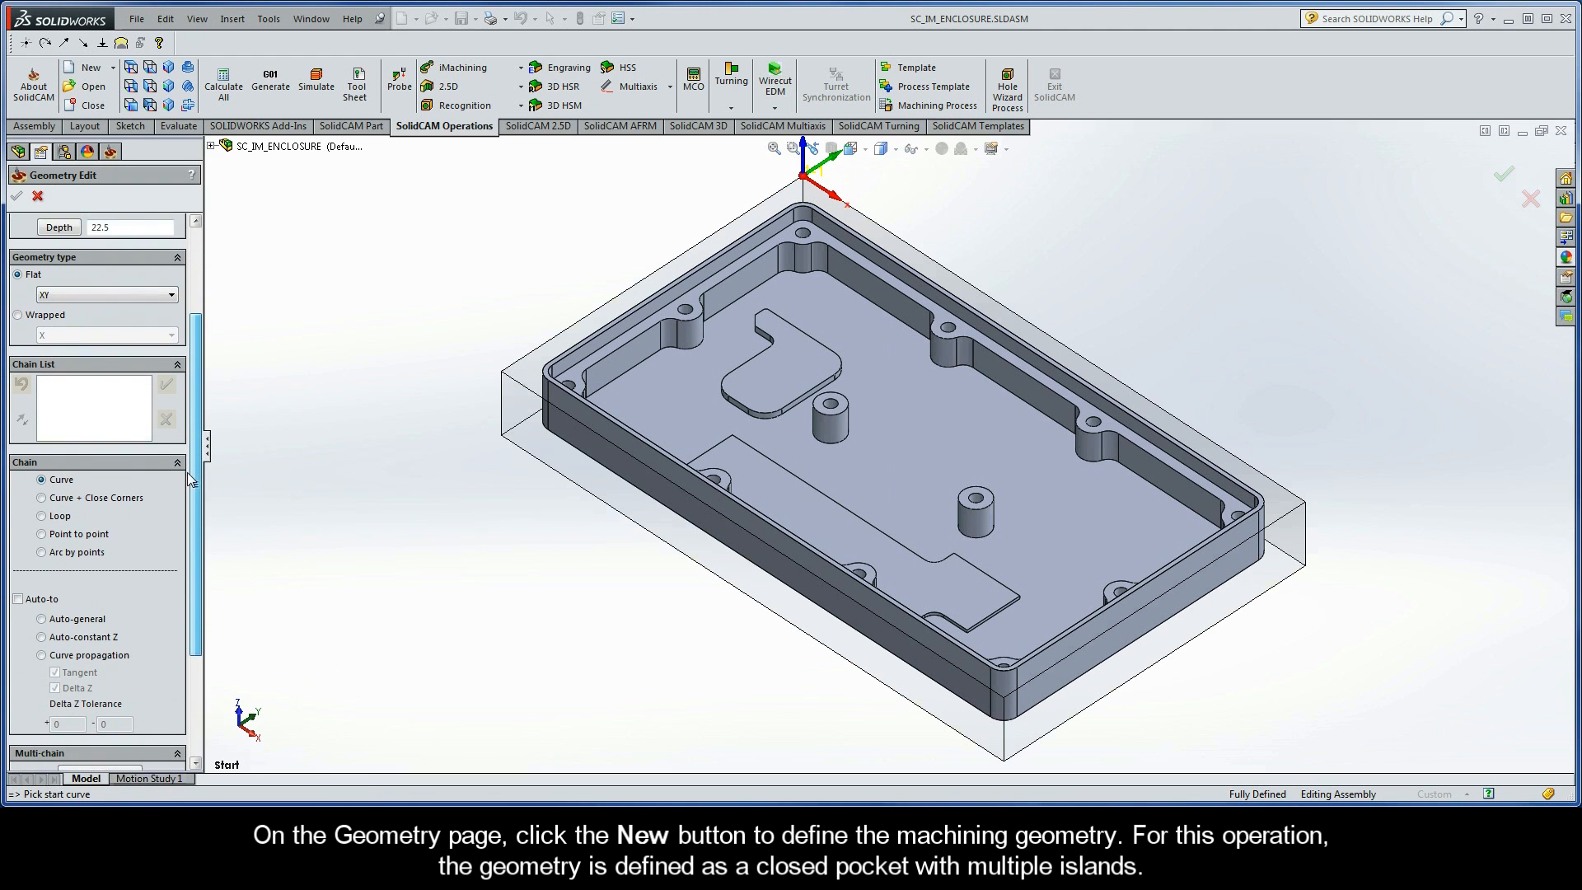
- Add the outer pocket chain from the lower edge of the pocket contour, closed with Auto-constant Z, and accept it
scroll(403, 451, "down", 1)
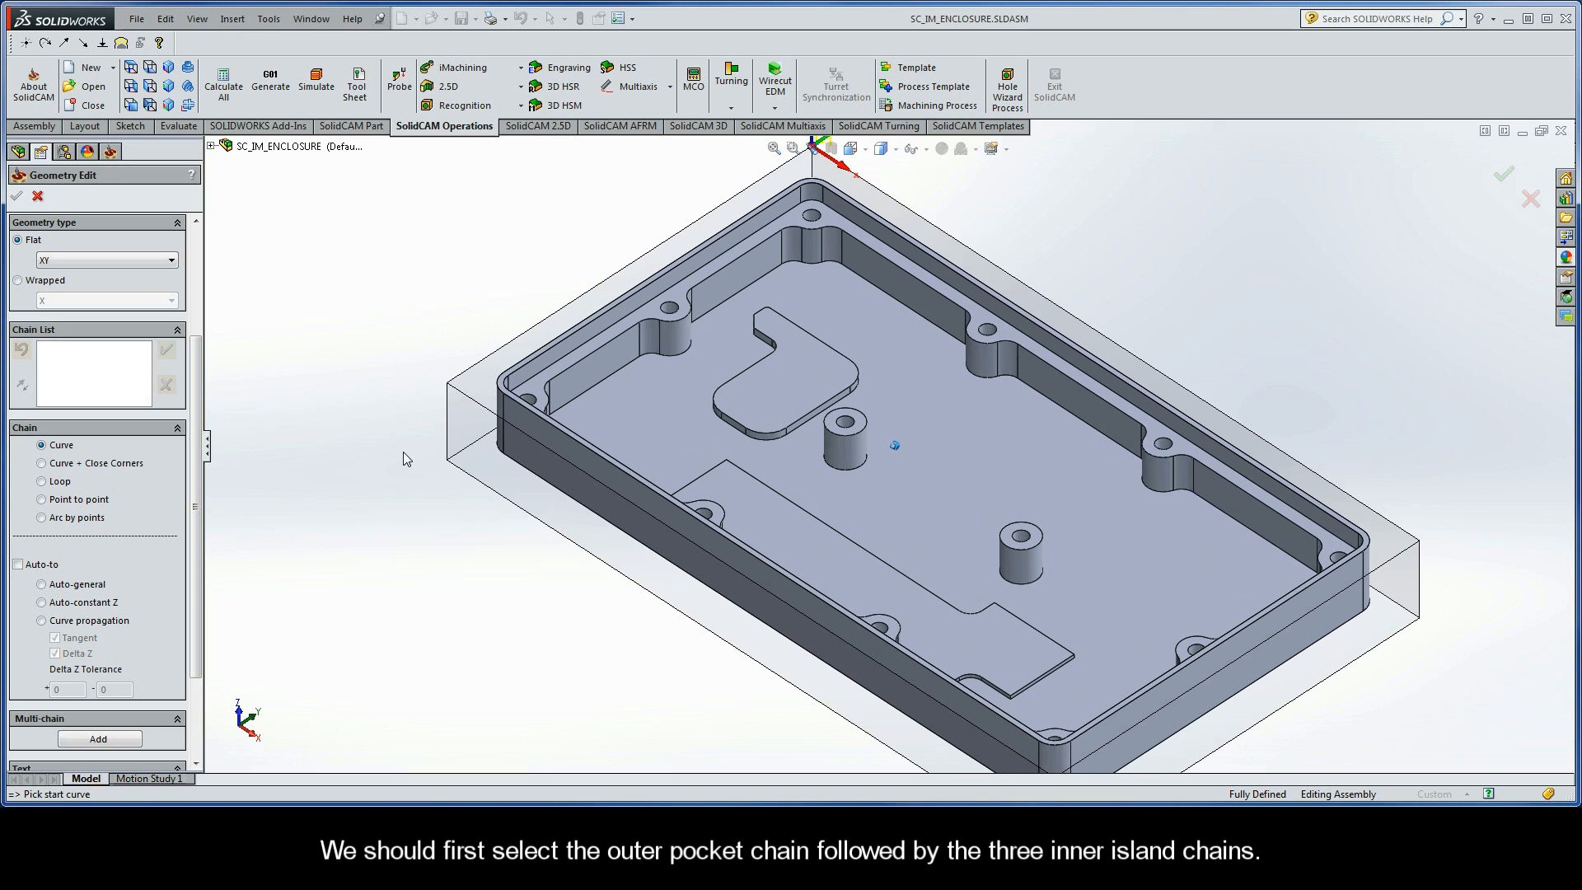
left_click(1111, 439)
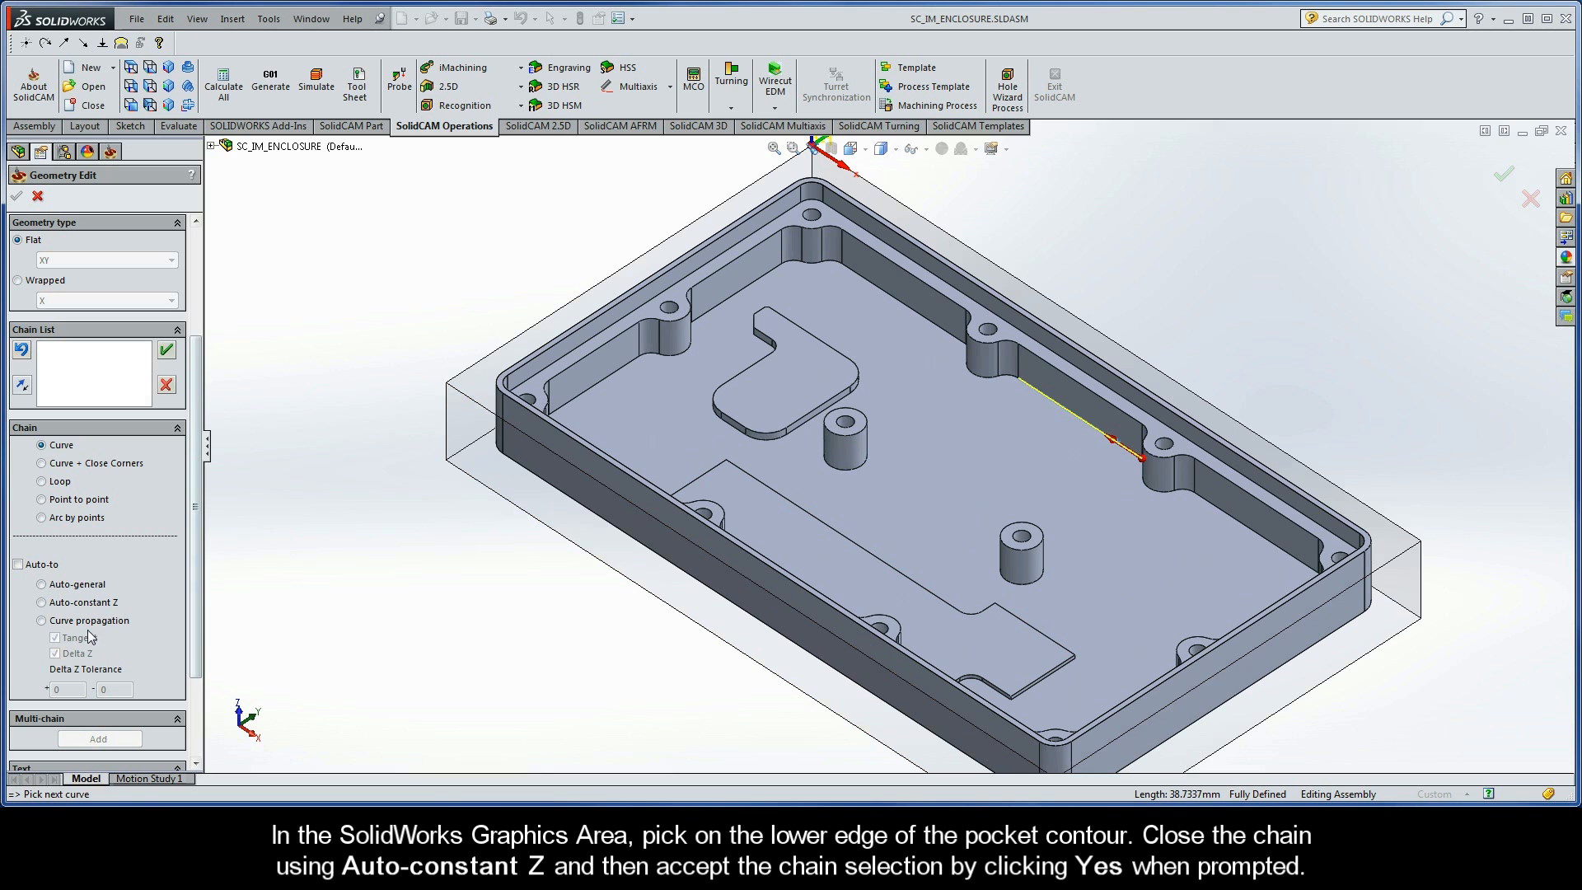
left_click(42, 602)
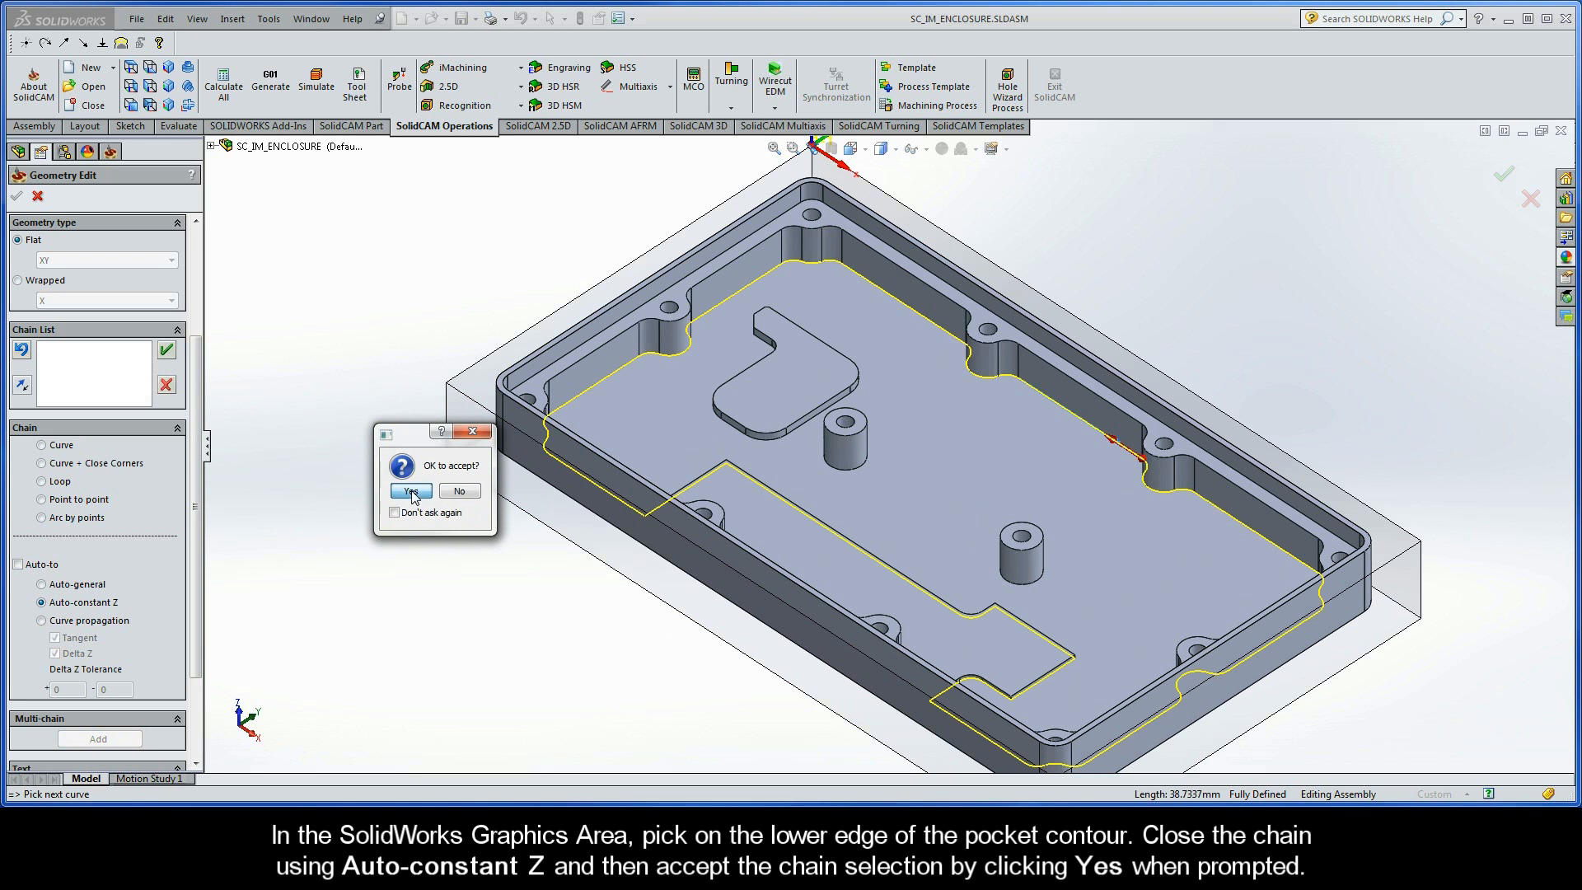
left_click(410, 491)
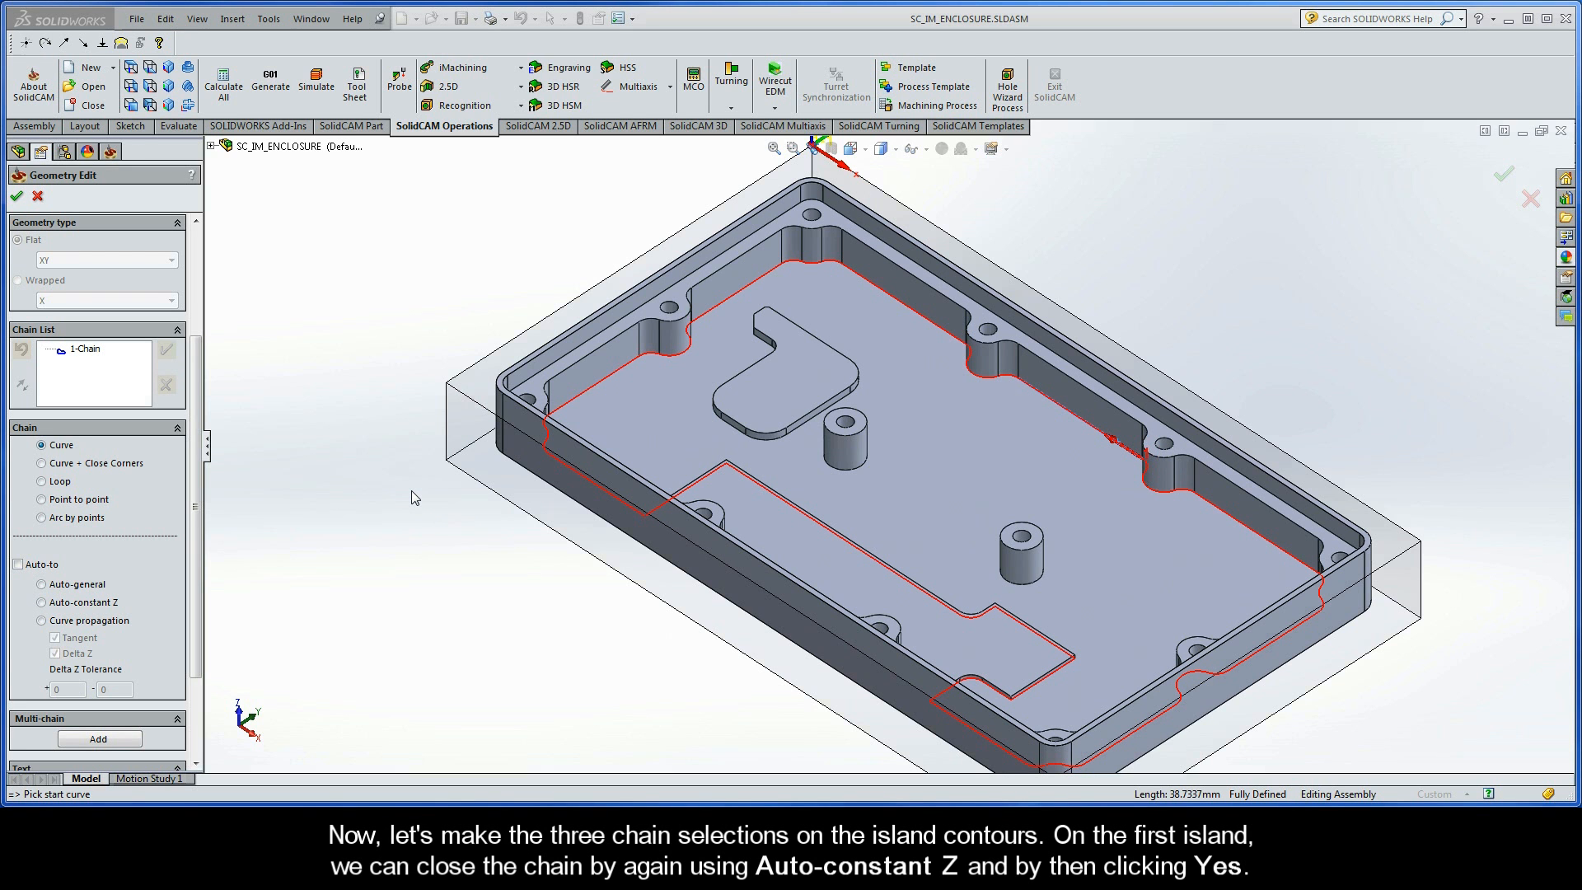
- Add the hook-shaped island's contour as a chain closed with Auto-constant Z and accept it
left_click(740, 430)
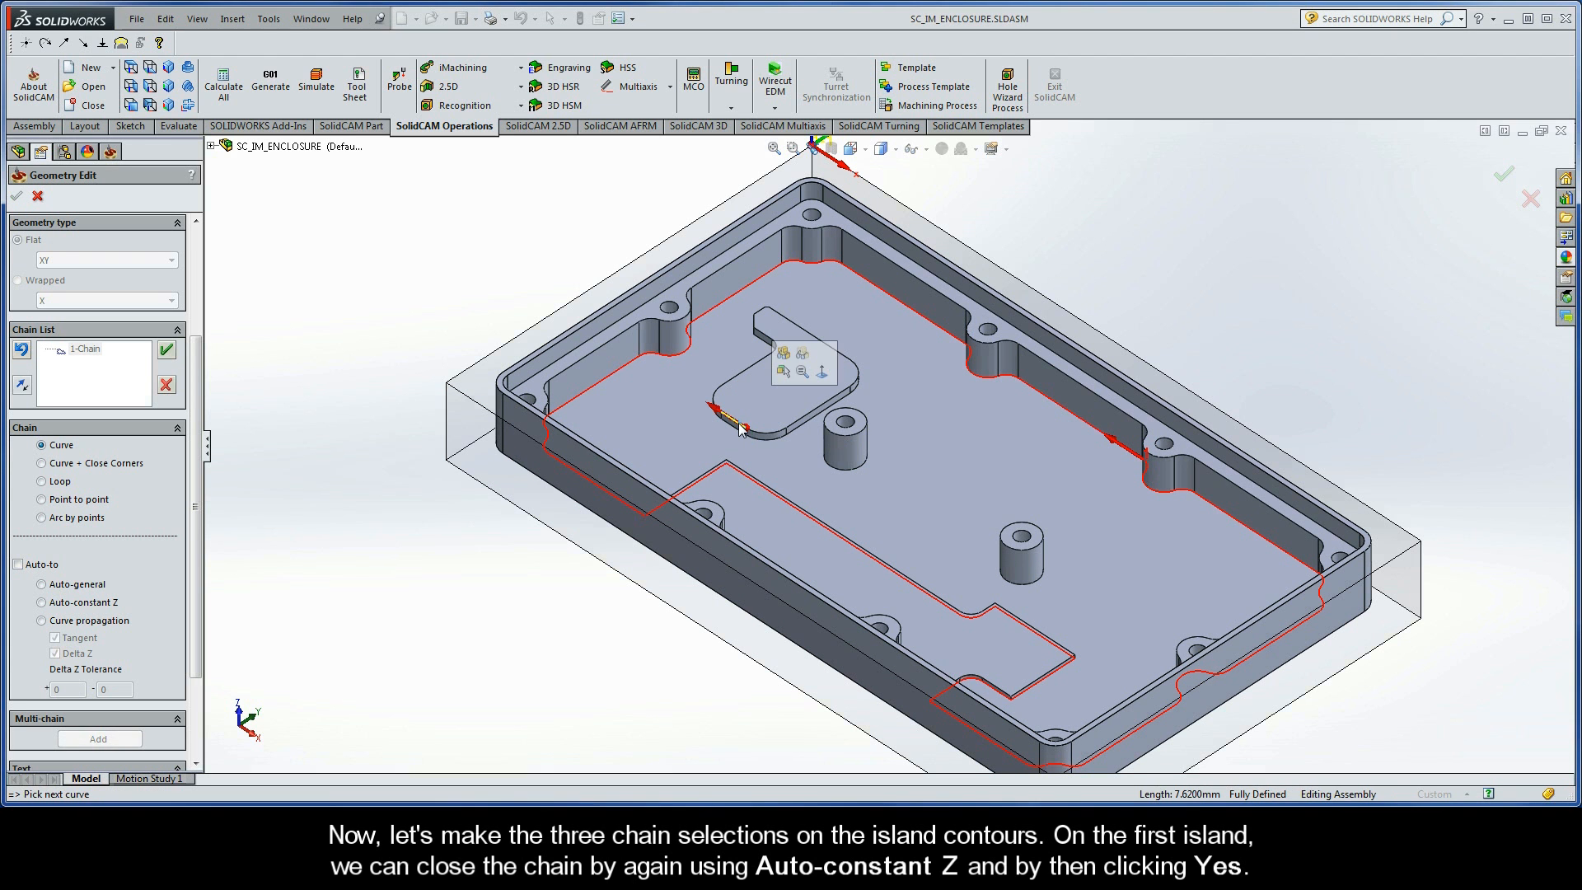
left_click(41, 603)
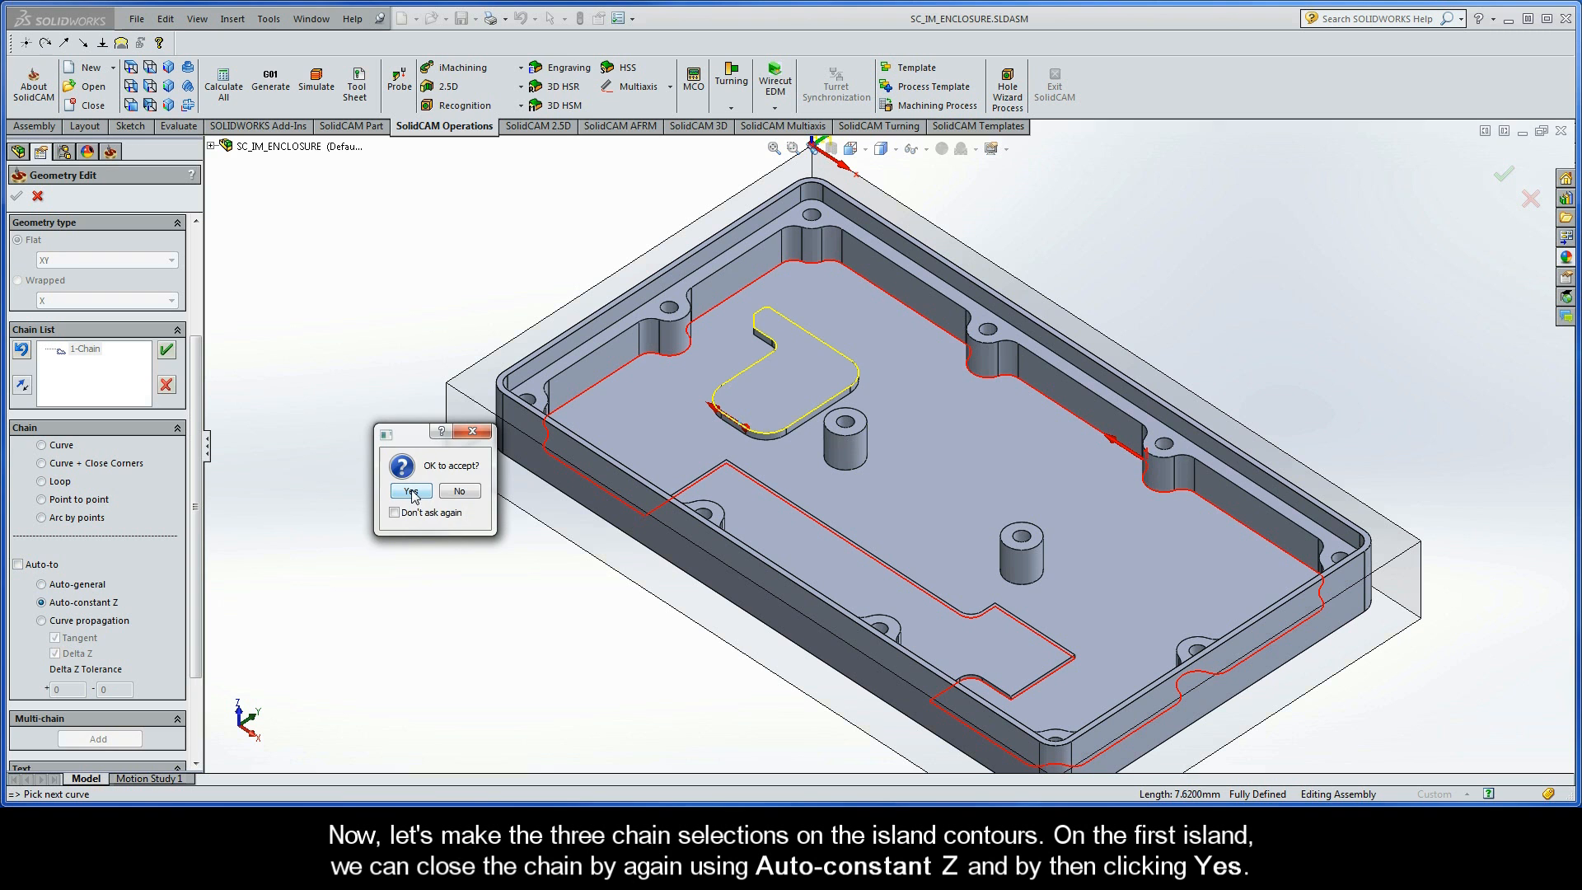
left_click(411, 492)
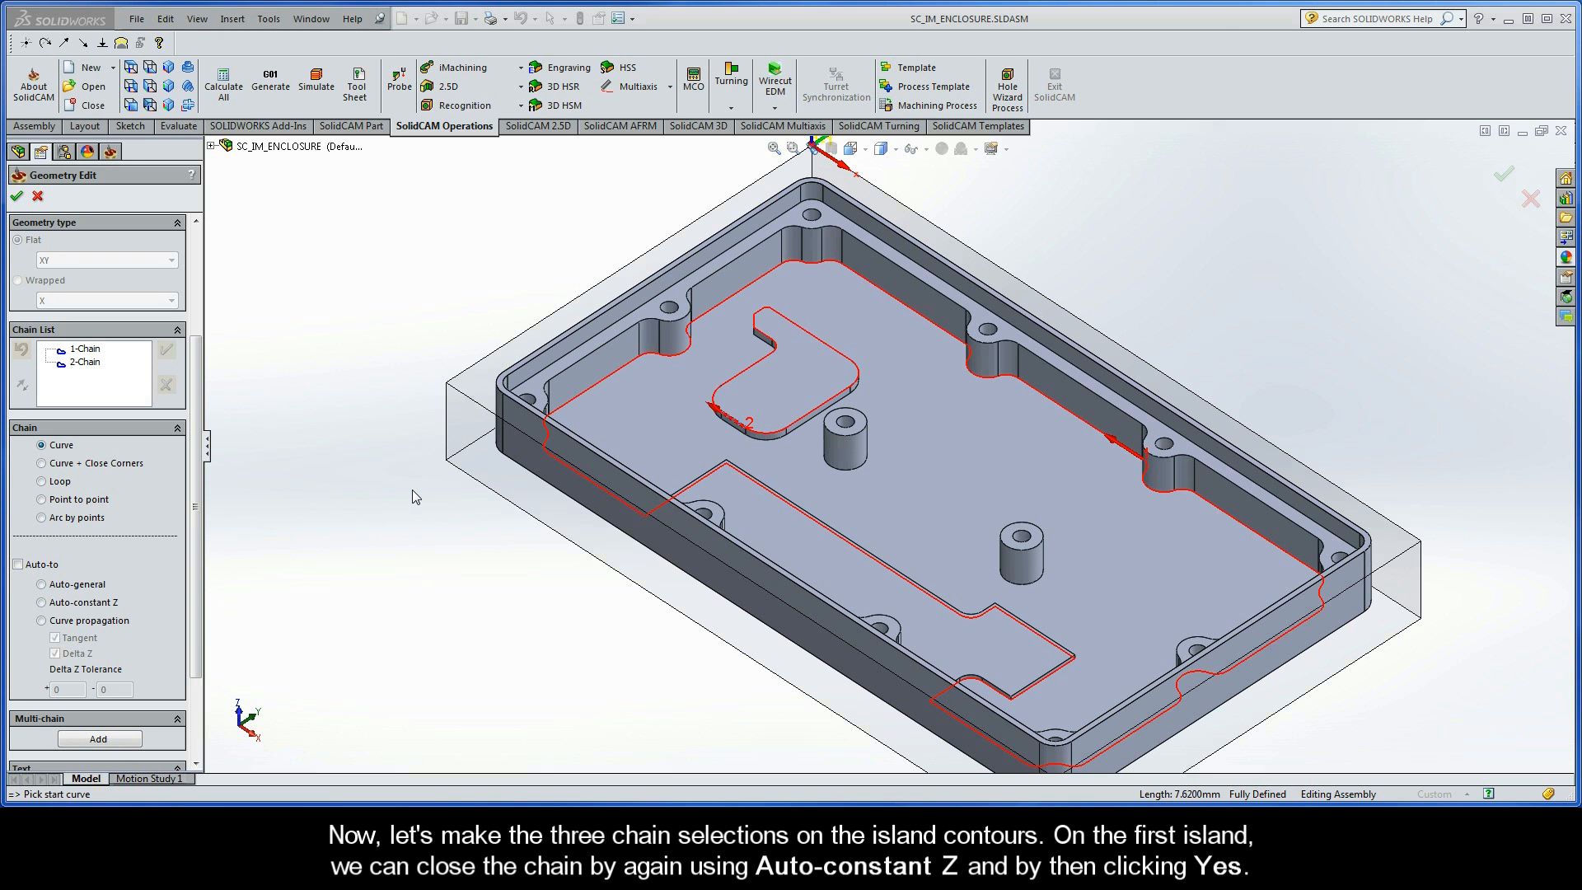
- Add the top circular edges of the two standing bosses as island chains and confirm the geometry definition
left_click(827, 427)
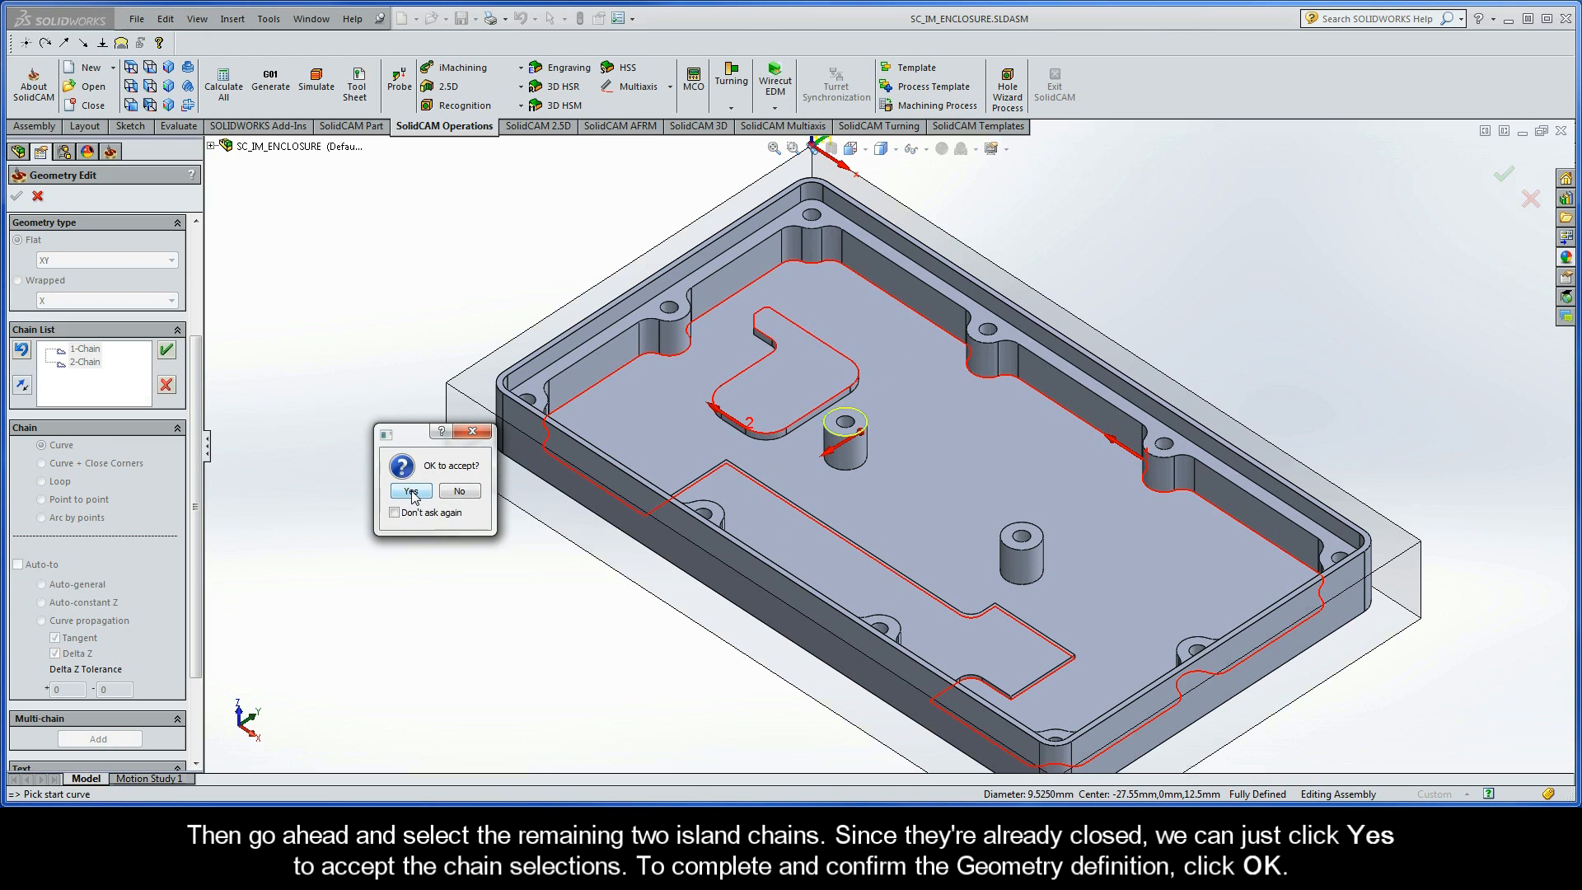
left_click(411, 491)
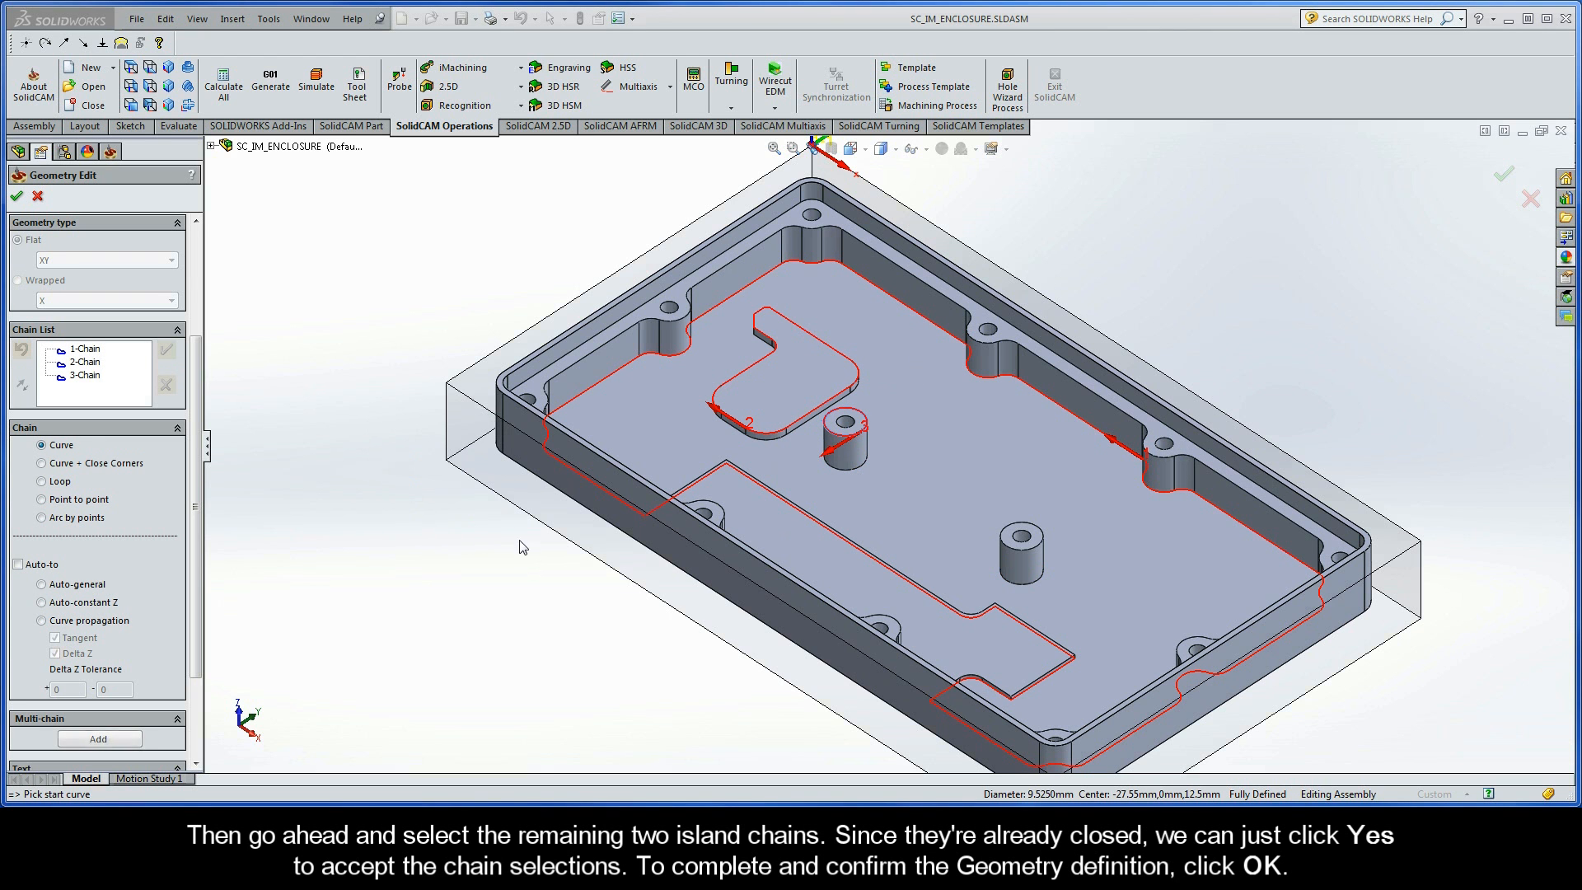
left_click(1005, 542)
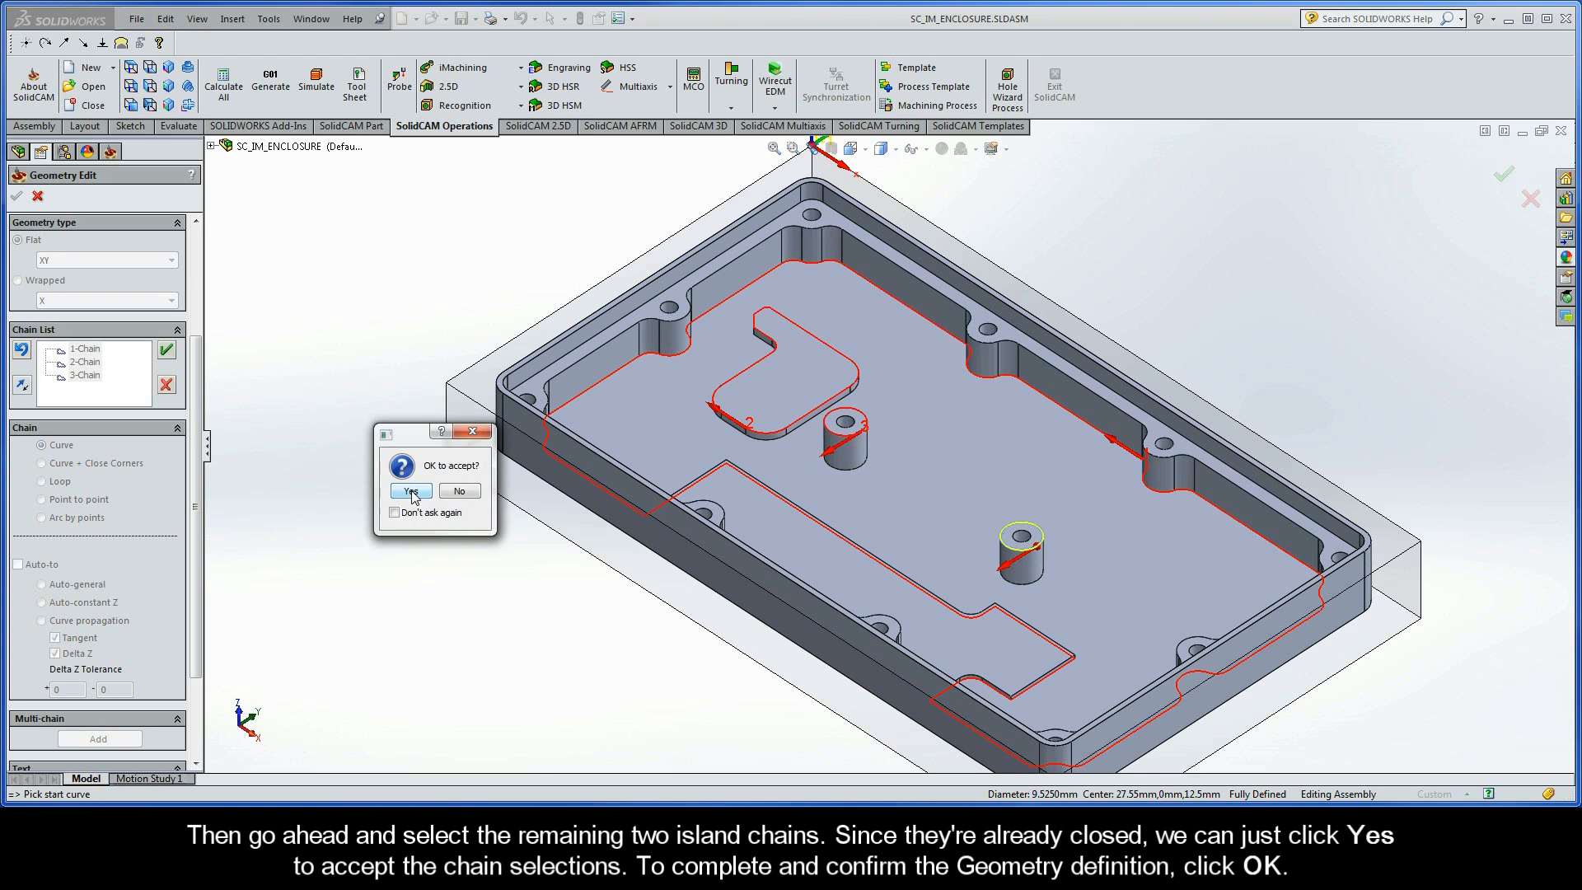
left_click(411, 492)
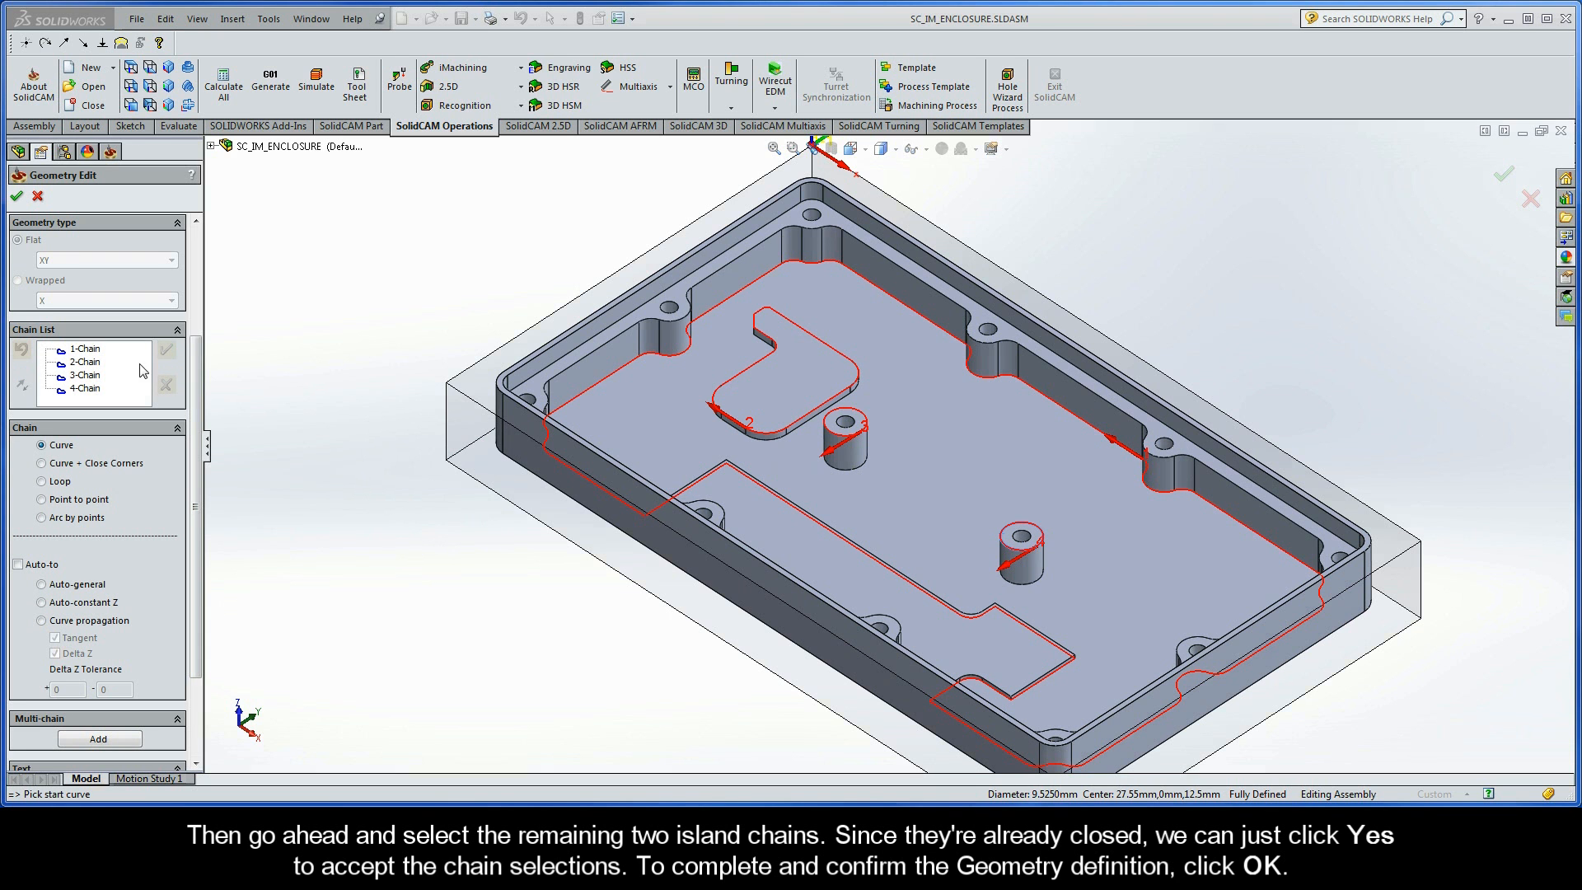
left_click(17, 198)
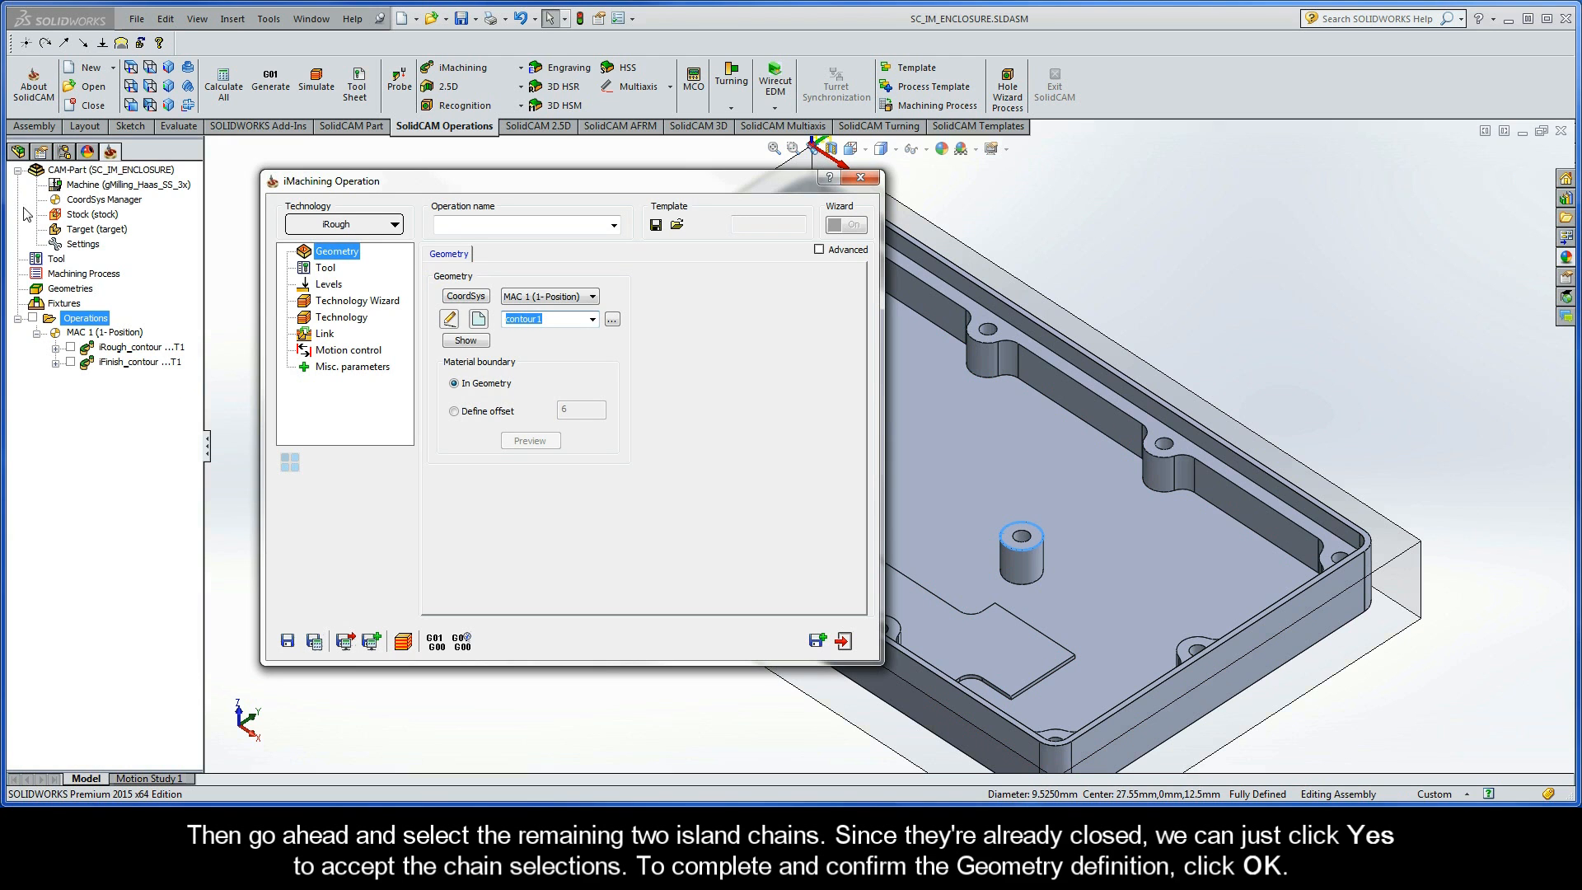
- Add a new END MILL milling tool for the iRough operation
left_click(327, 269)
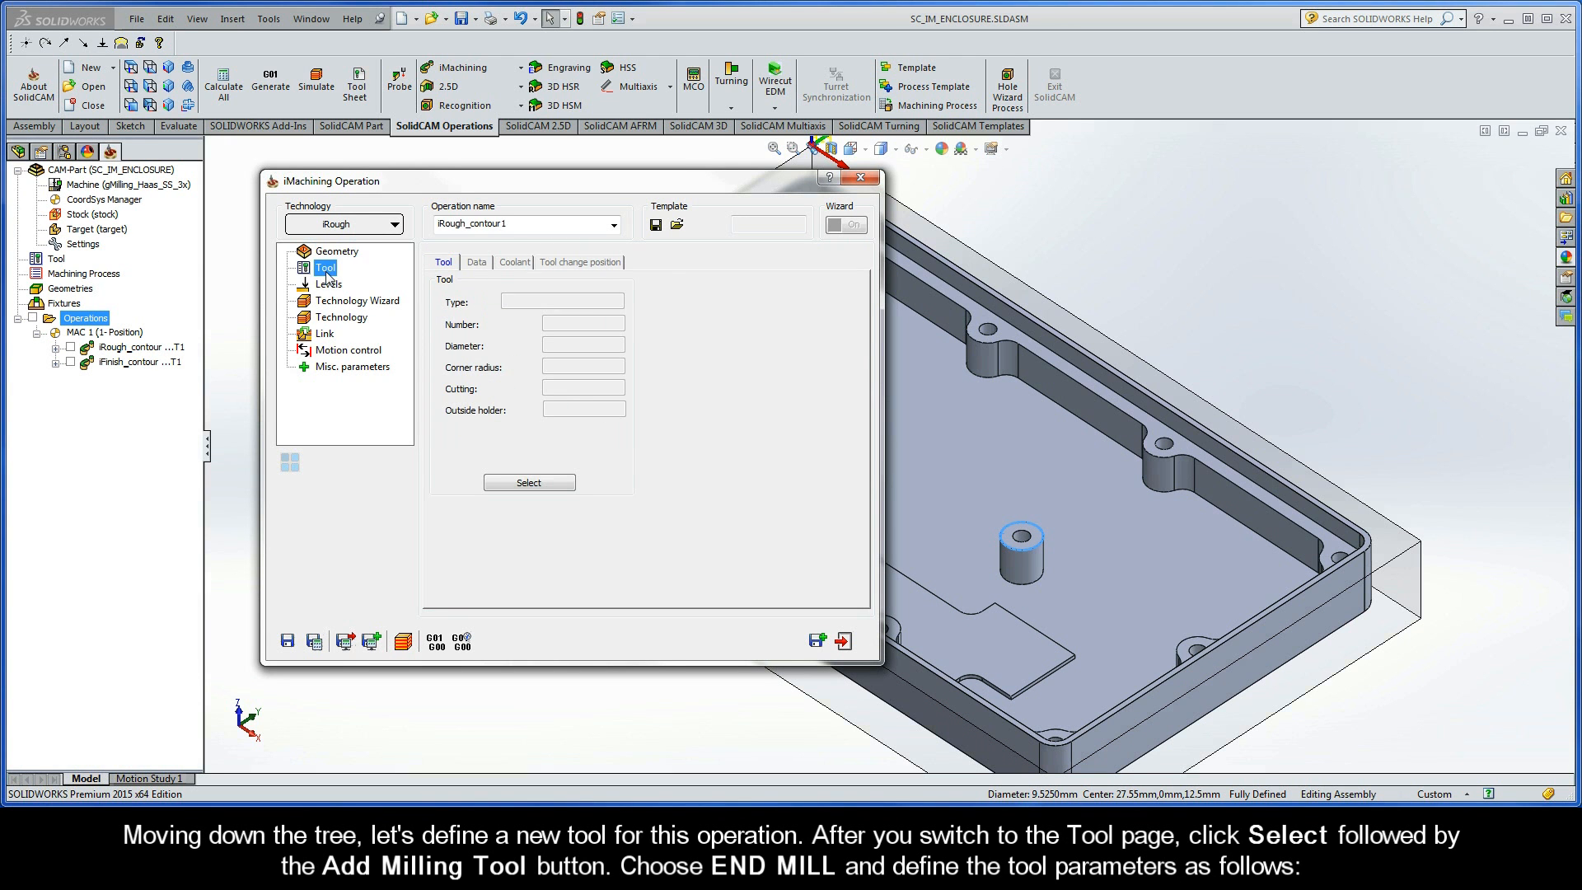
left_click(528, 483)
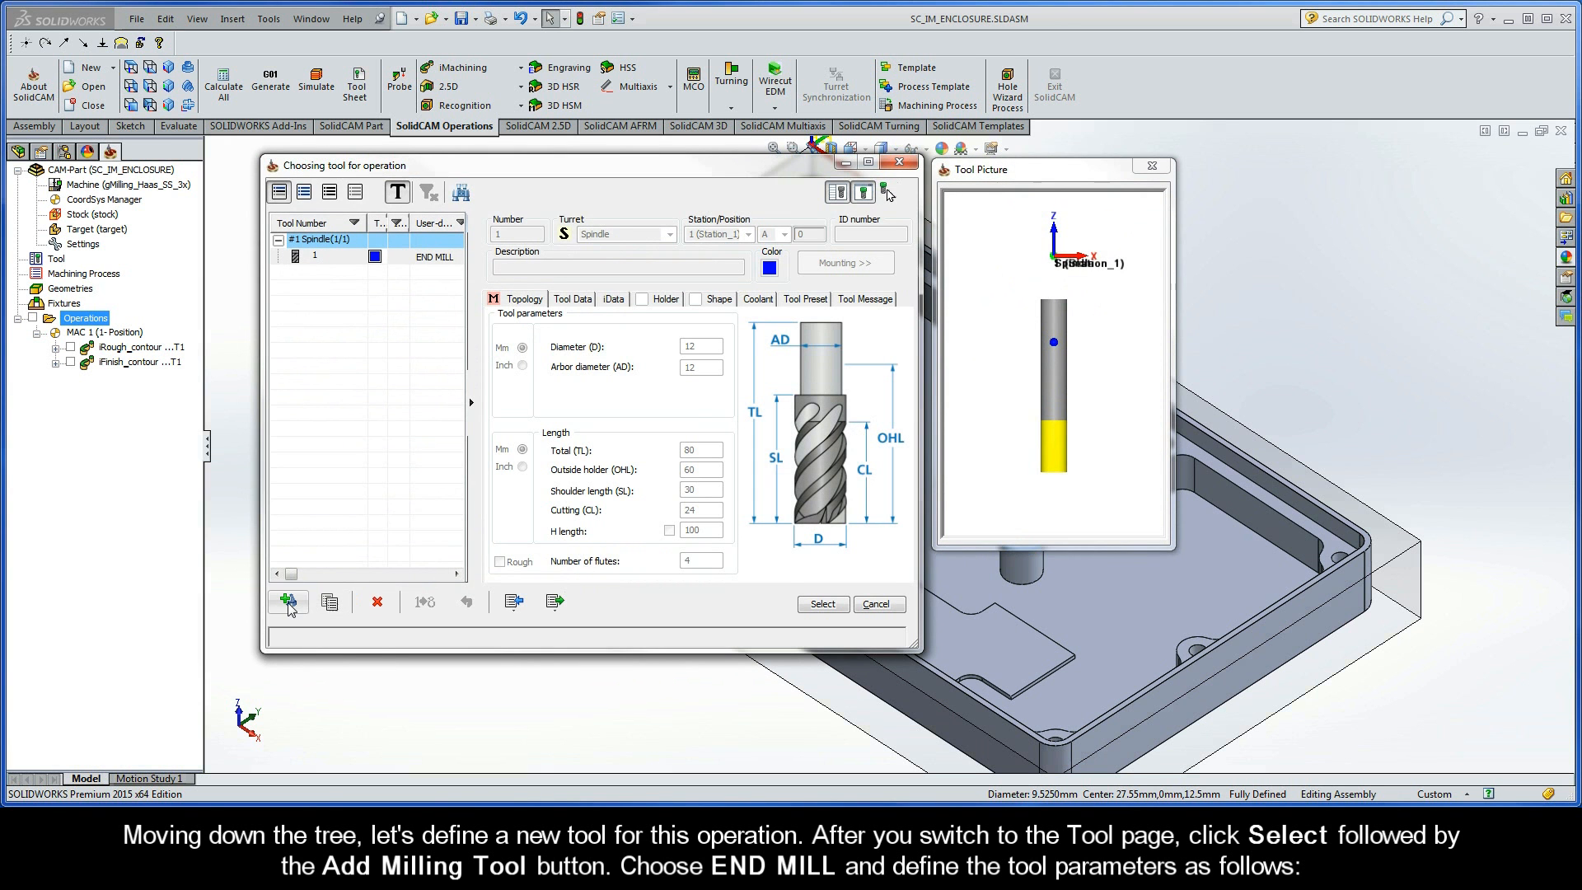
left_click(288, 603)
double_click(492, 280)
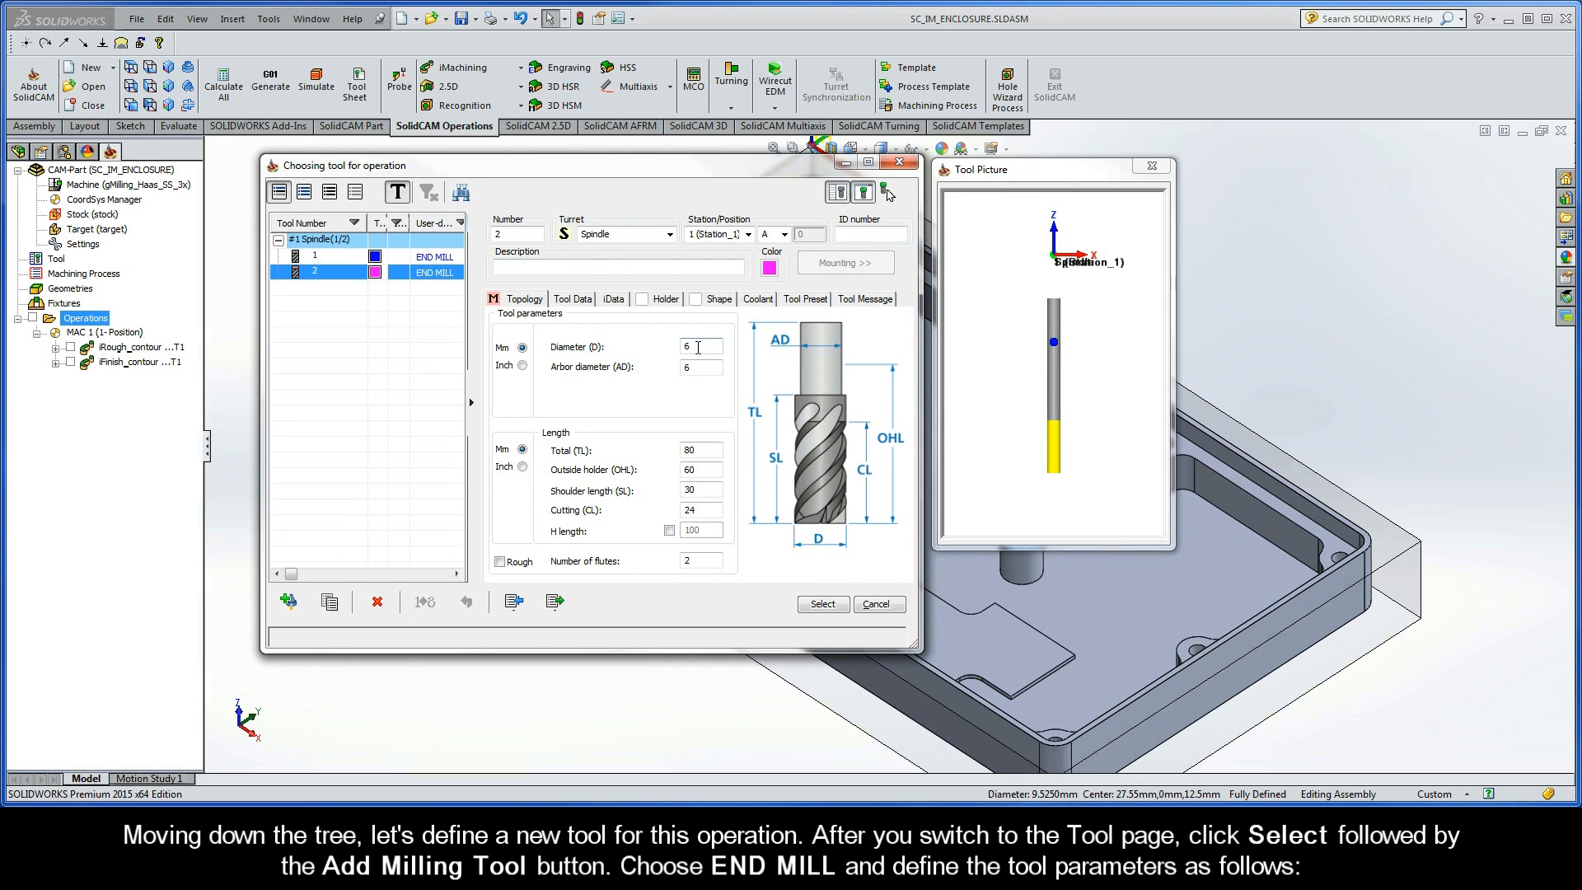
- Set the new end mill's diameter to 9.5 mm and its number of flutes to 4, and select it for the operation
left_click(697, 346)
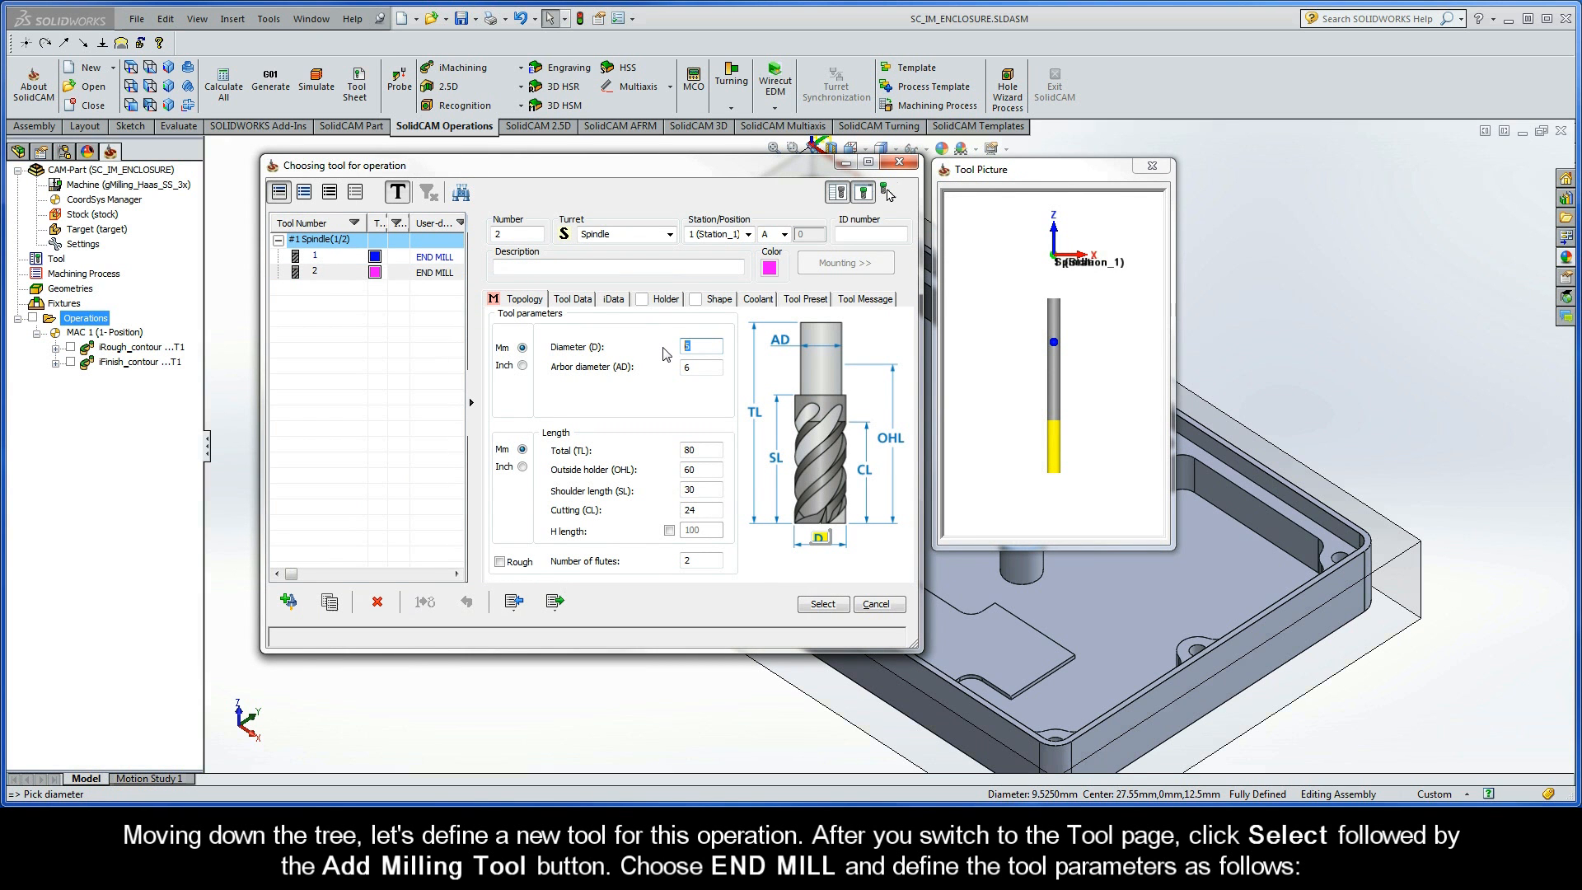
type("9.5")
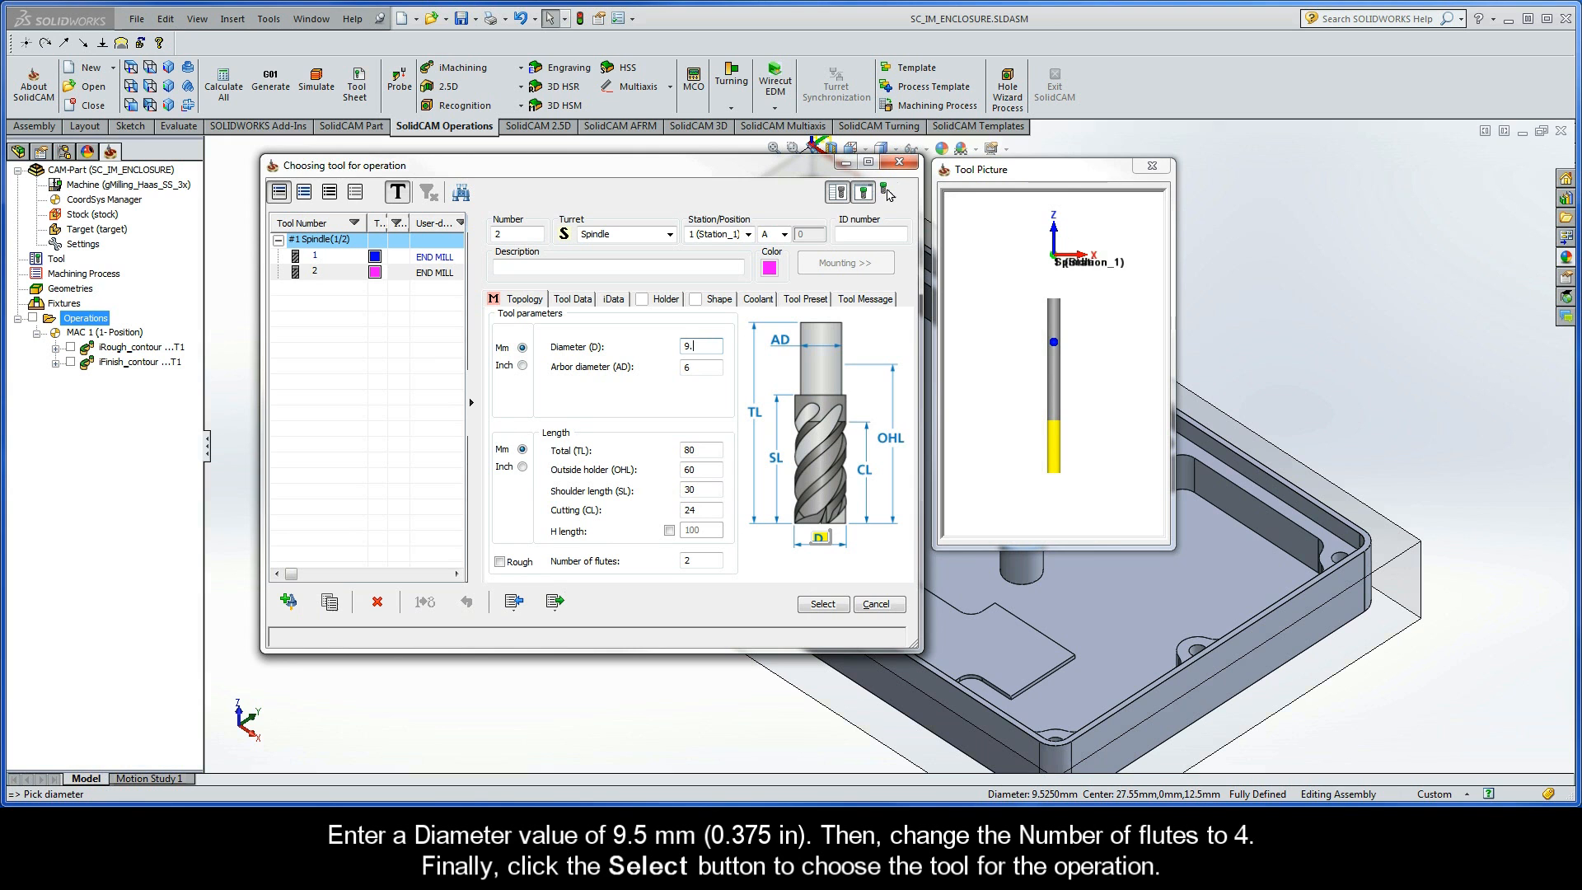
left_click(686, 363)
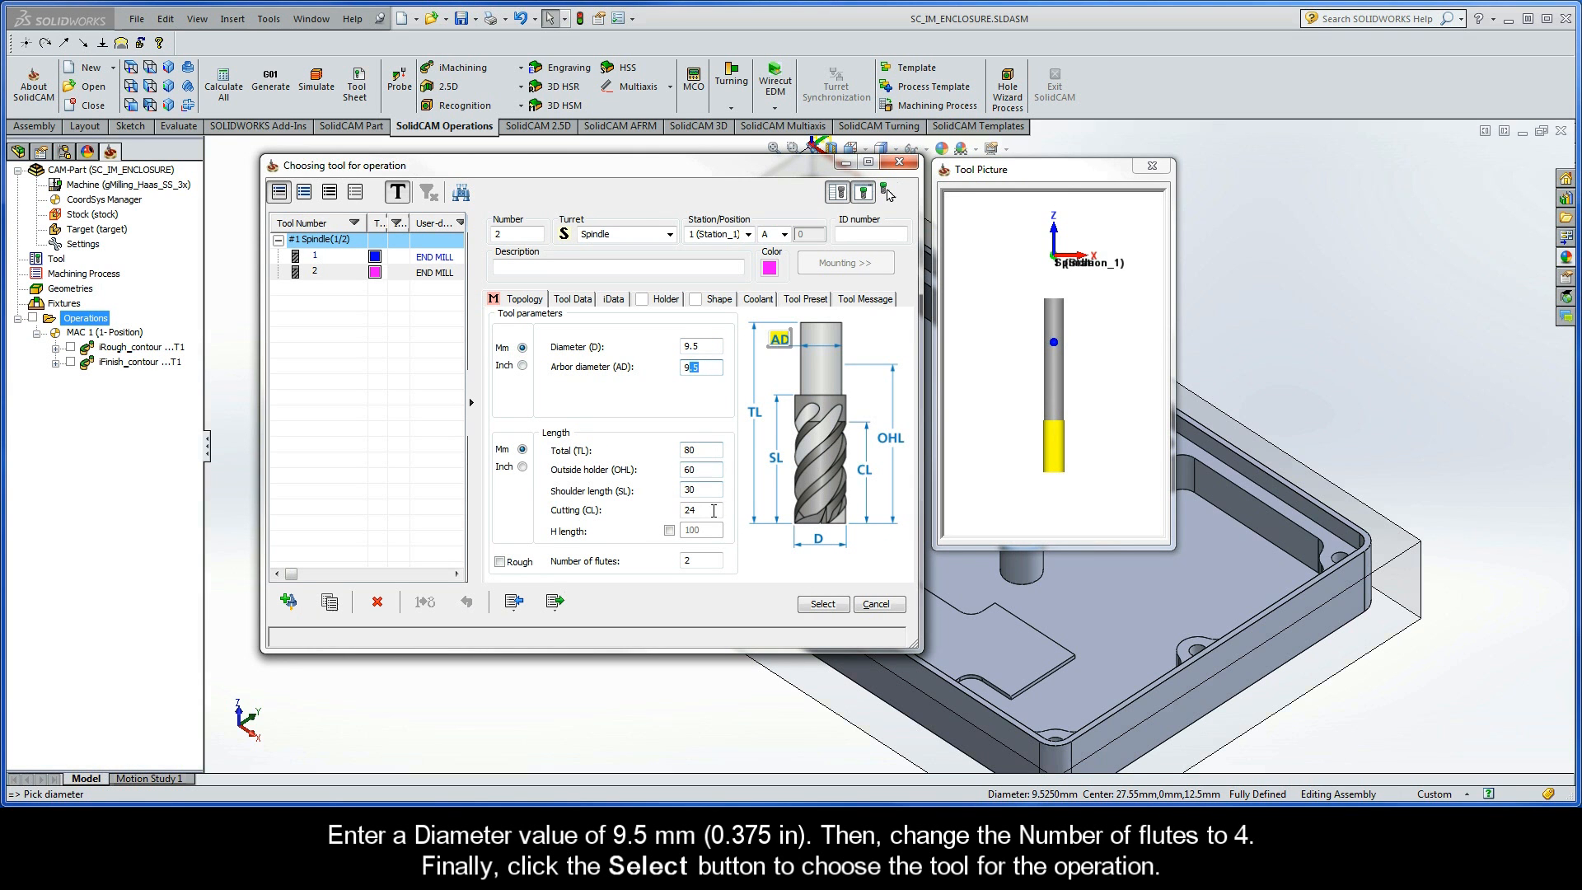
left_click(686, 561)
type("4")
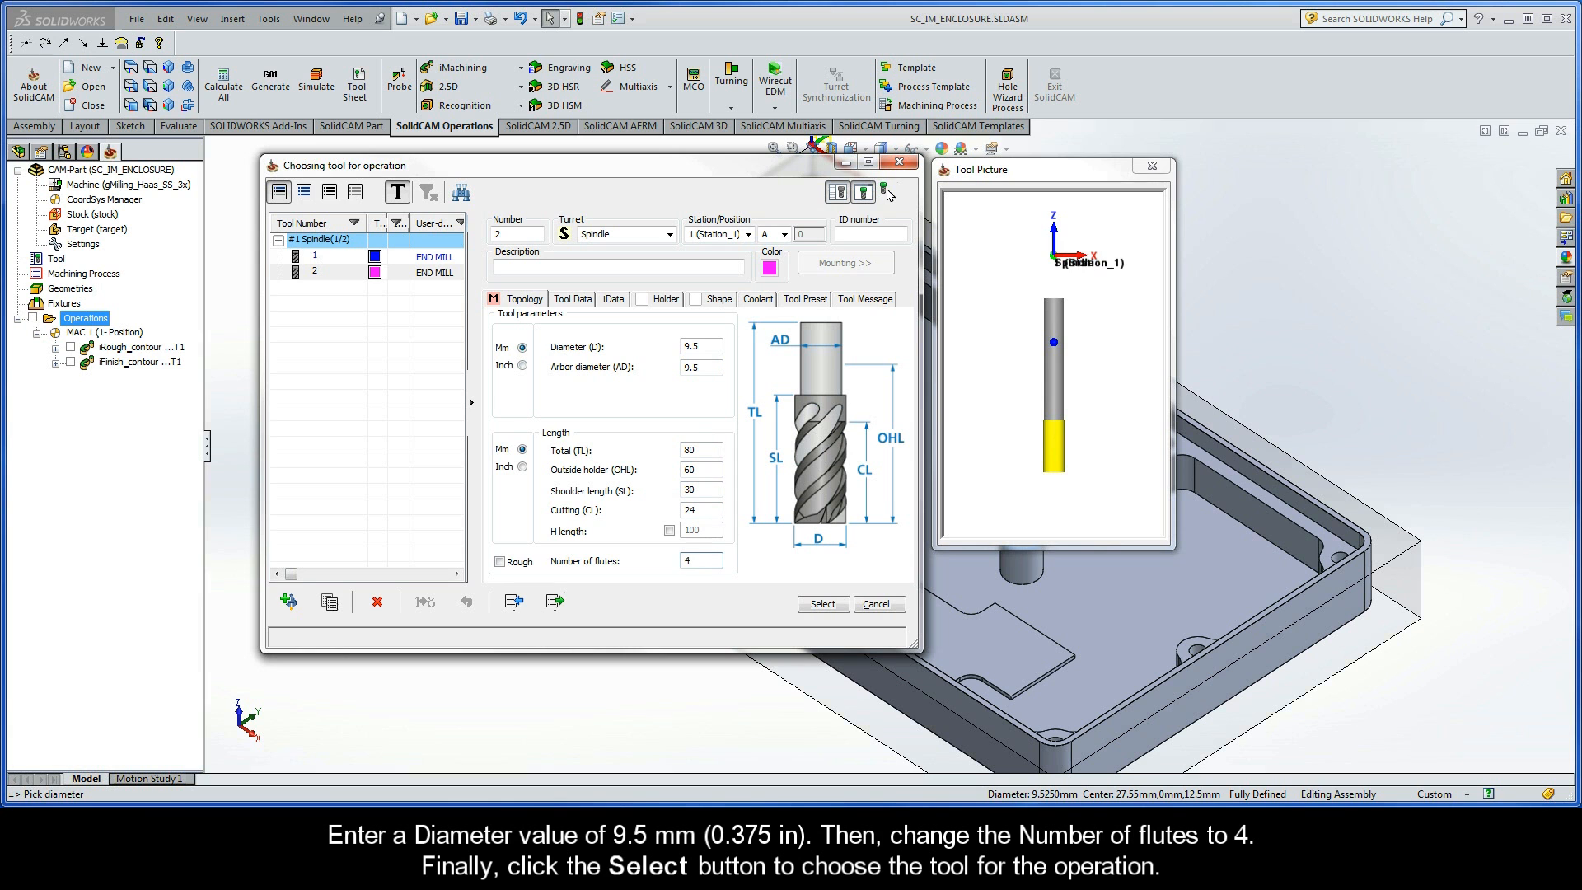
left_click(821, 605)
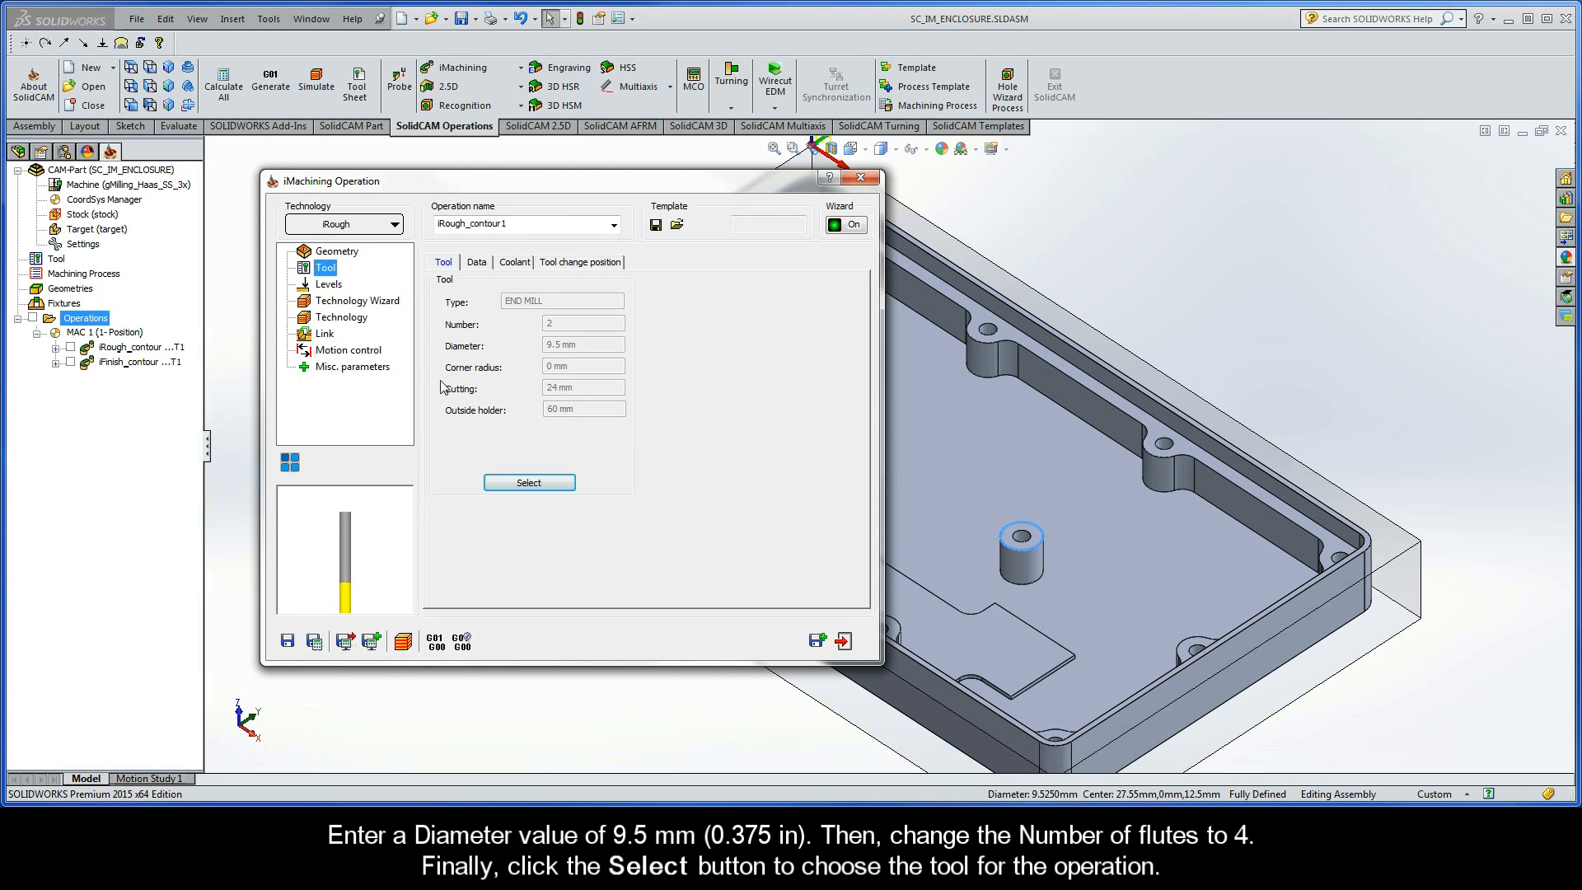
- Define the upper milling level from the top face of the stock model
left_click(329, 286)
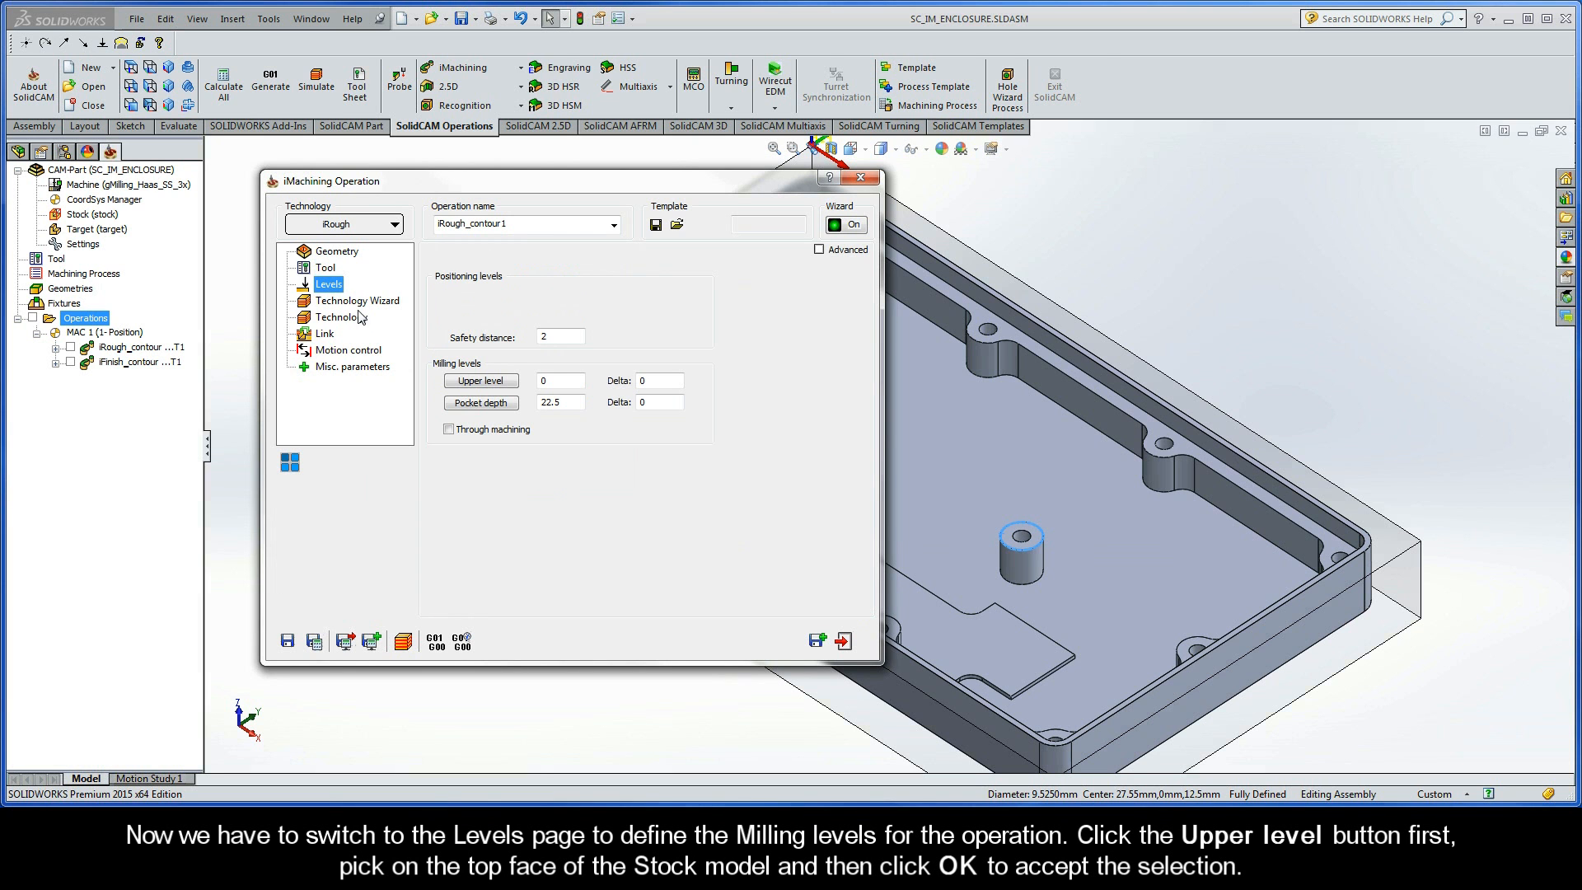
left_click(481, 384)
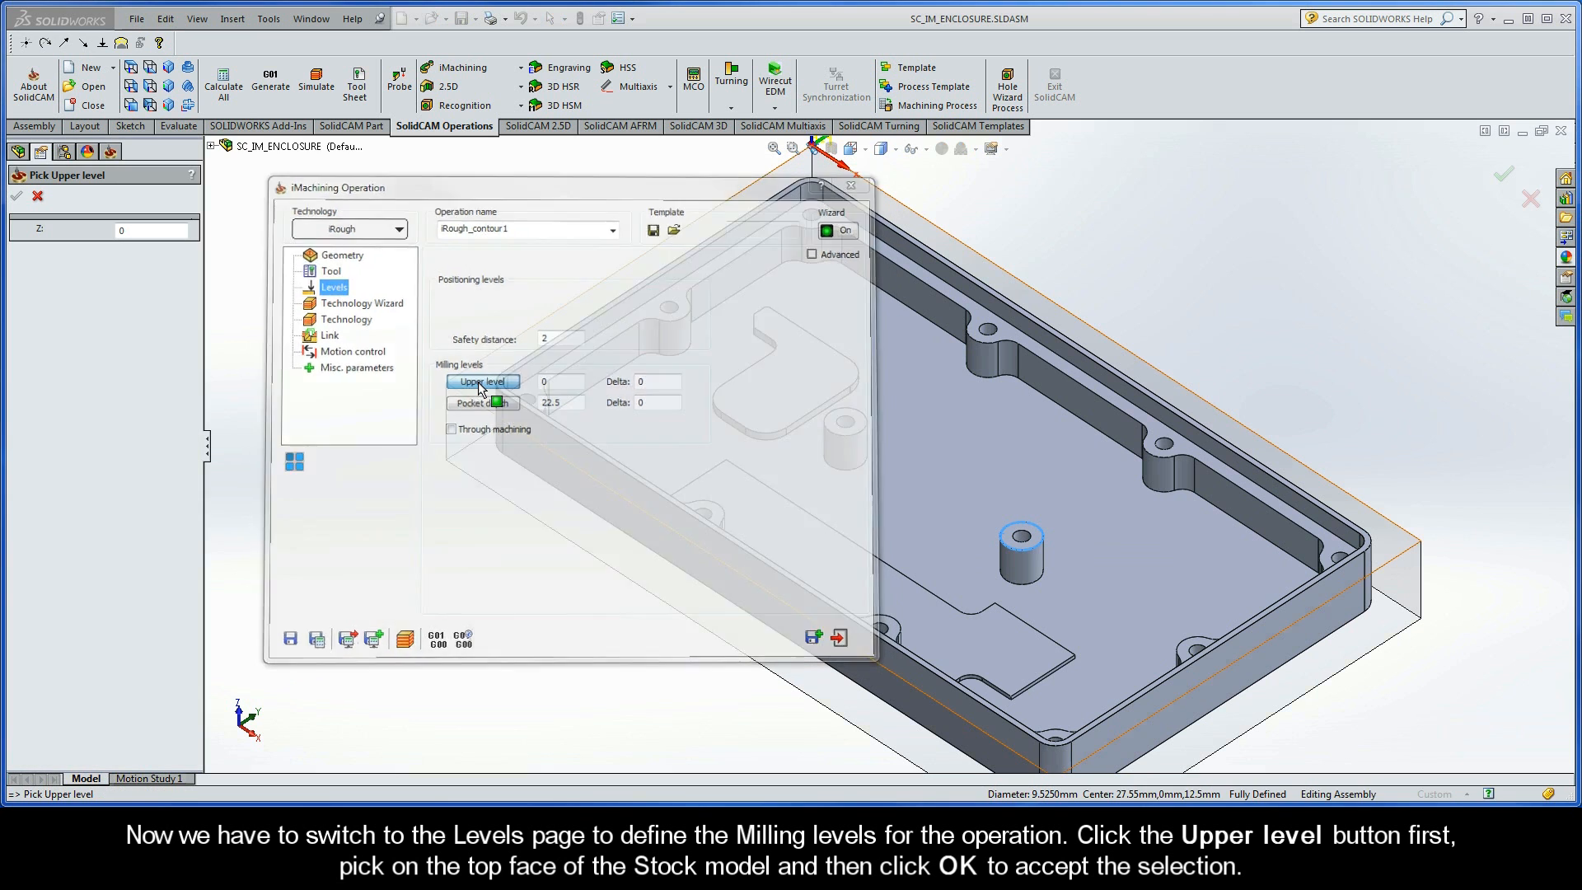
left_click(479, 386)
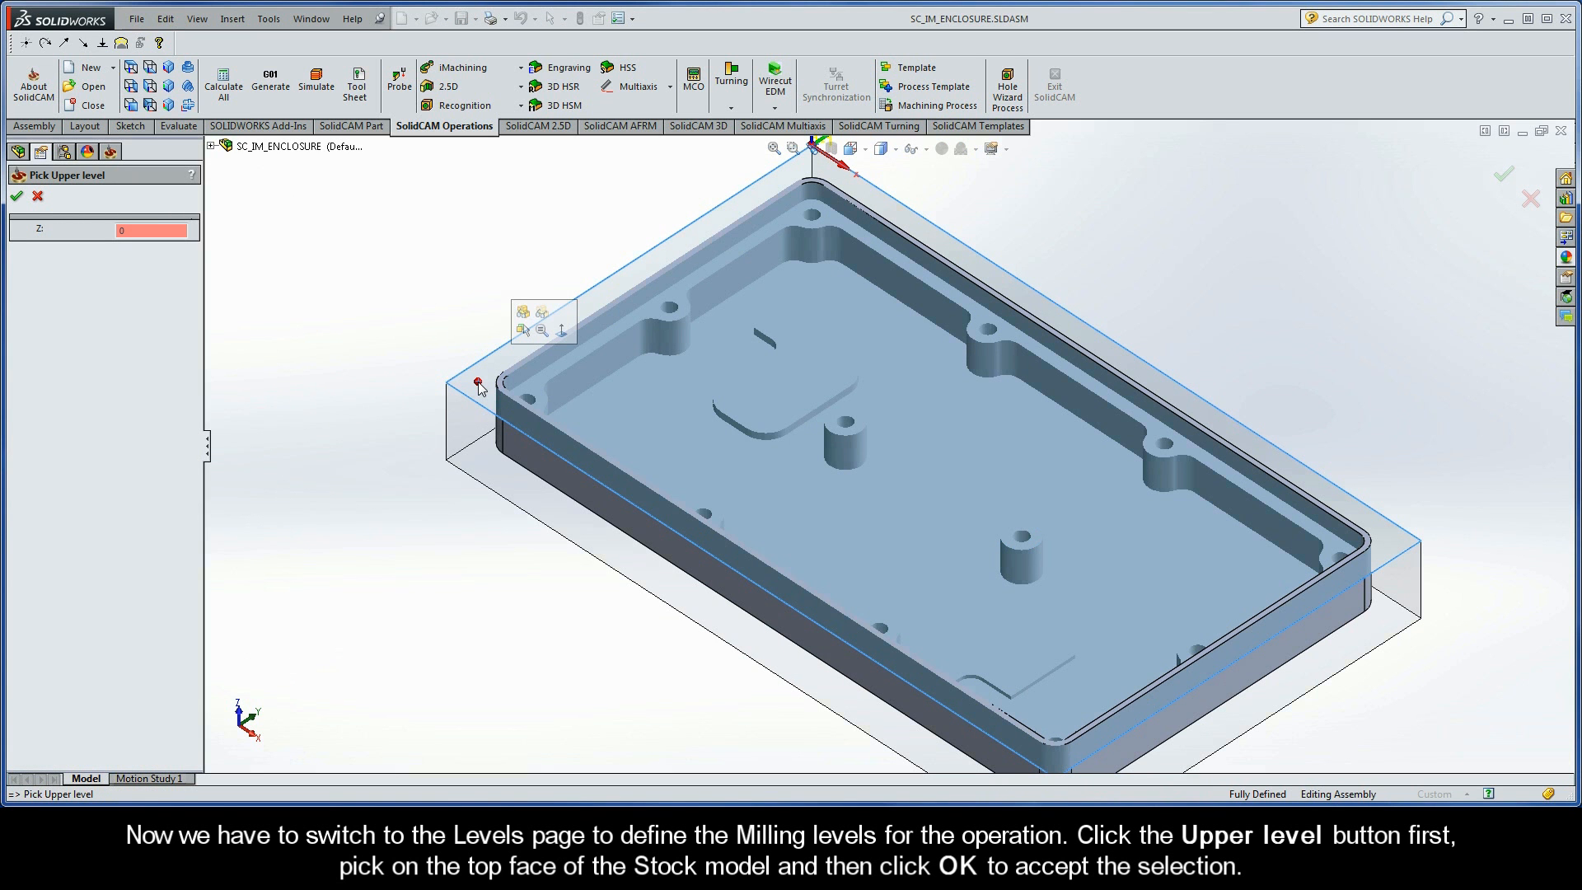
left_click(16, 196)
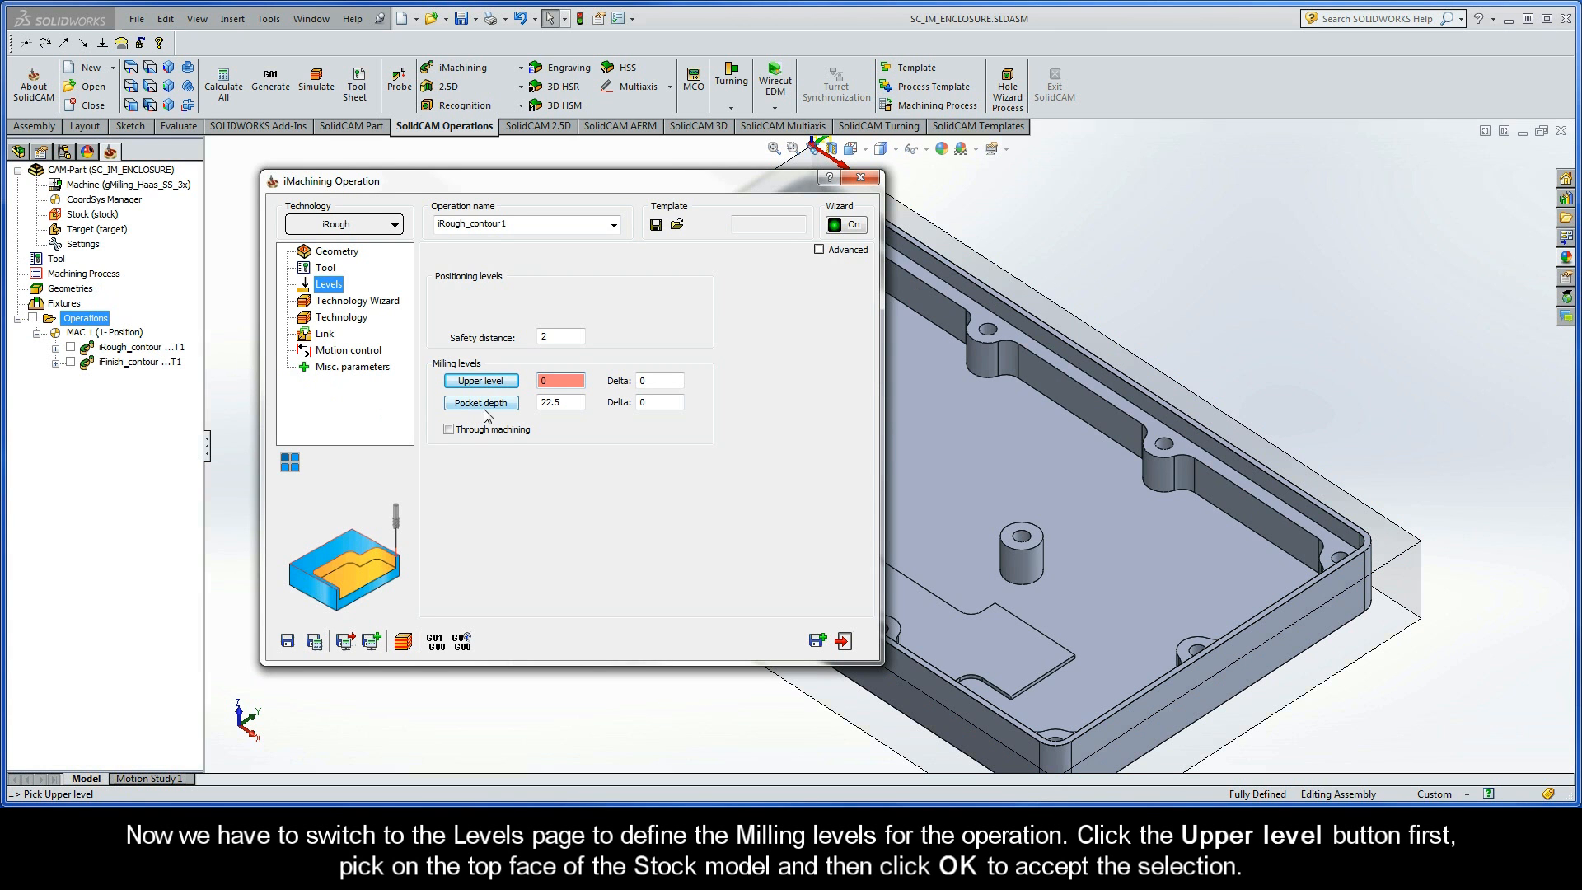
- Define the pocket depth as 15 mm from the pocket's floor face
left_click(482, 403)
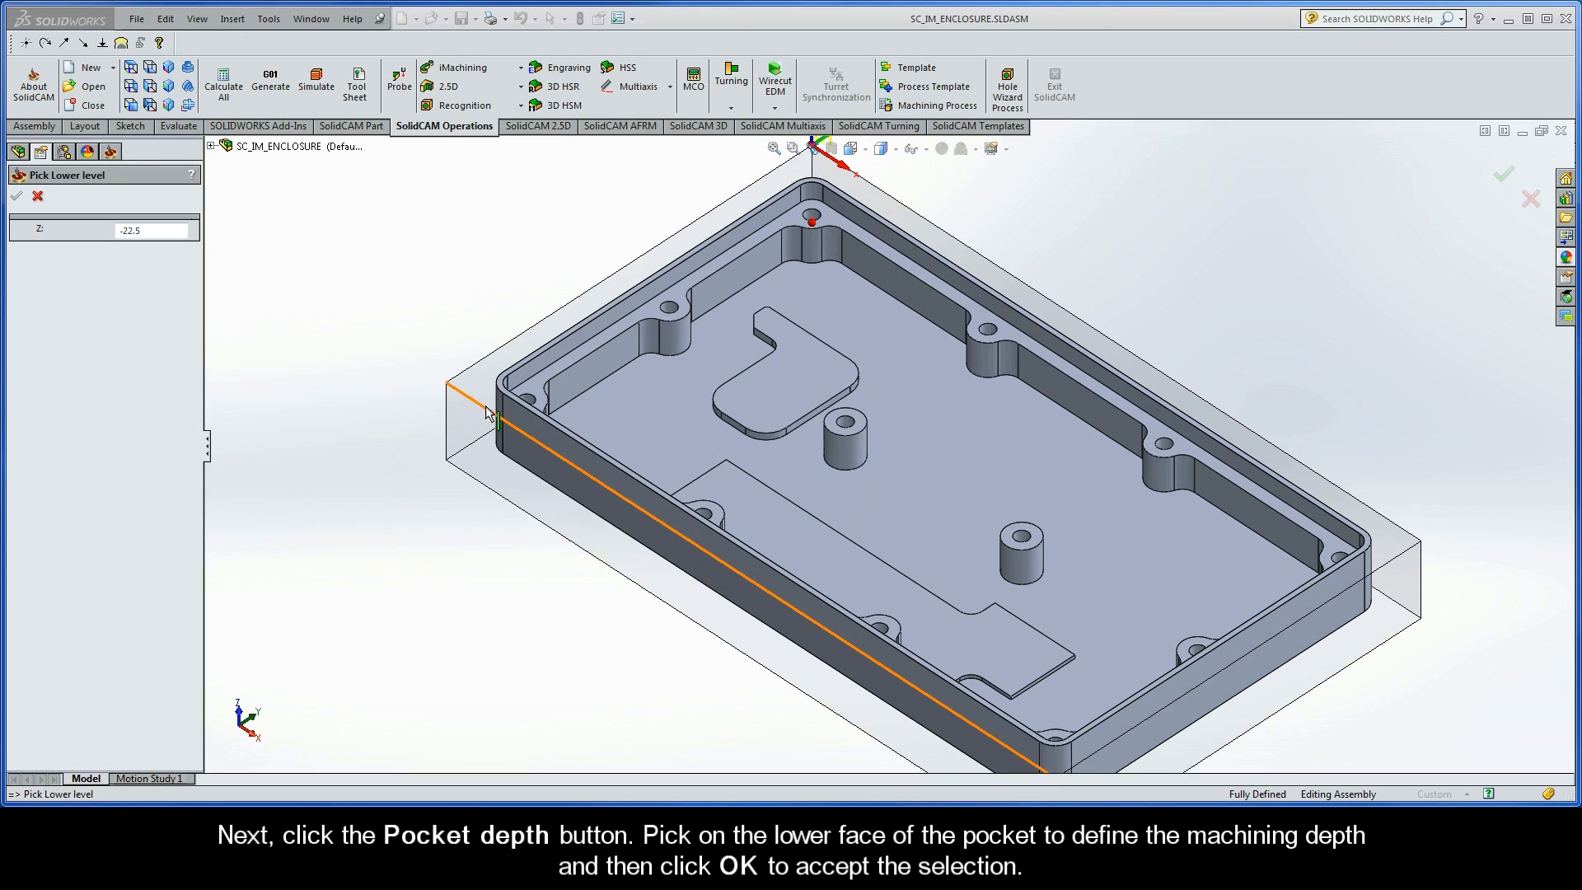
left_click(634, 415)
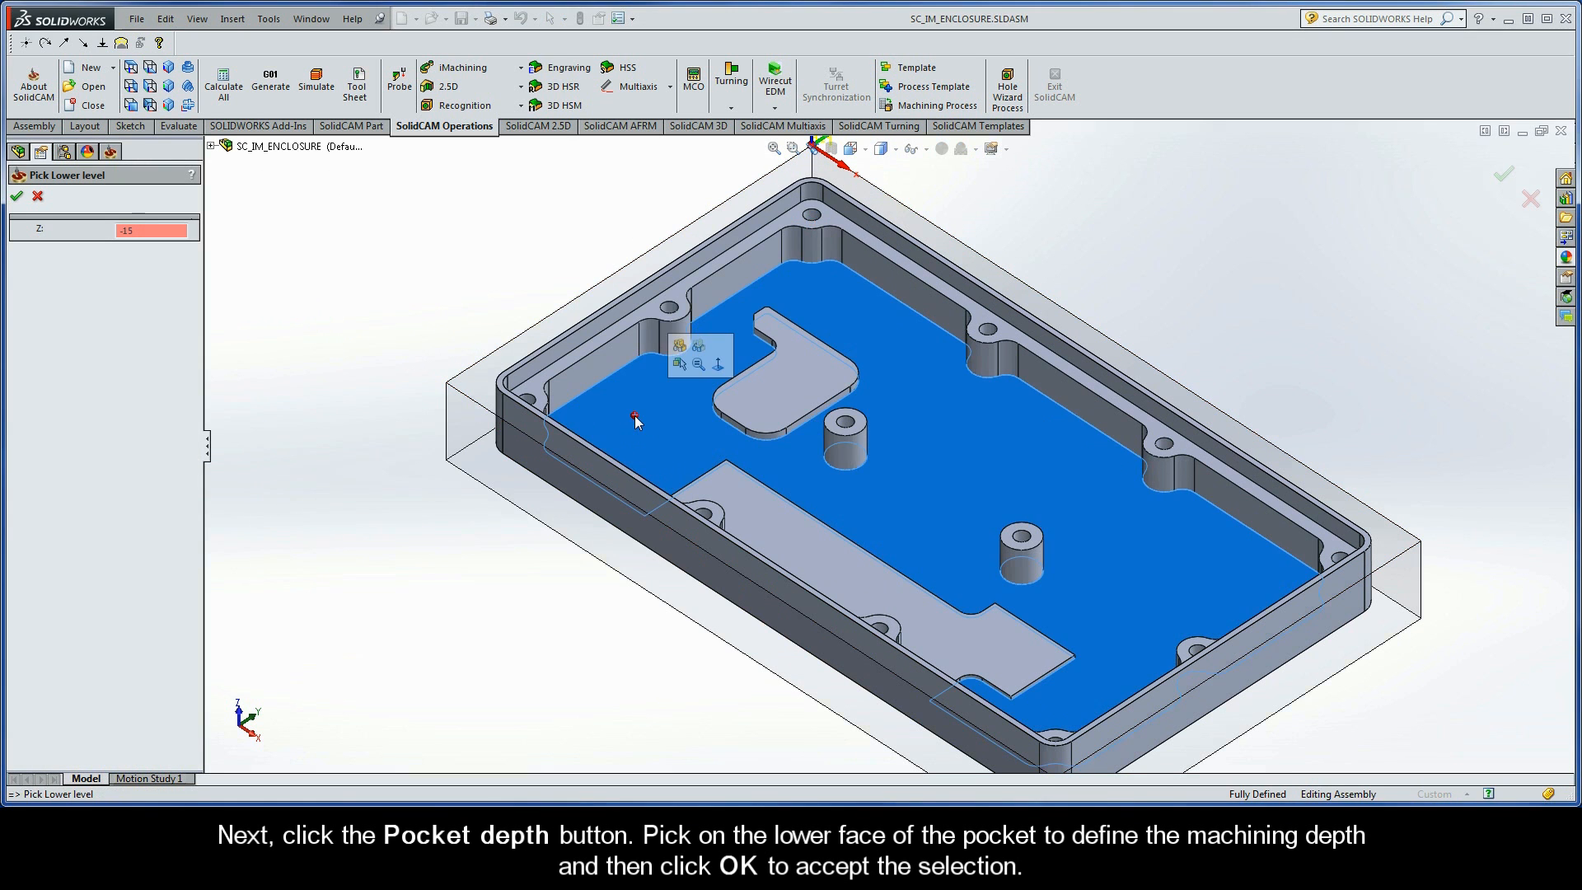
left_click(16, 196)
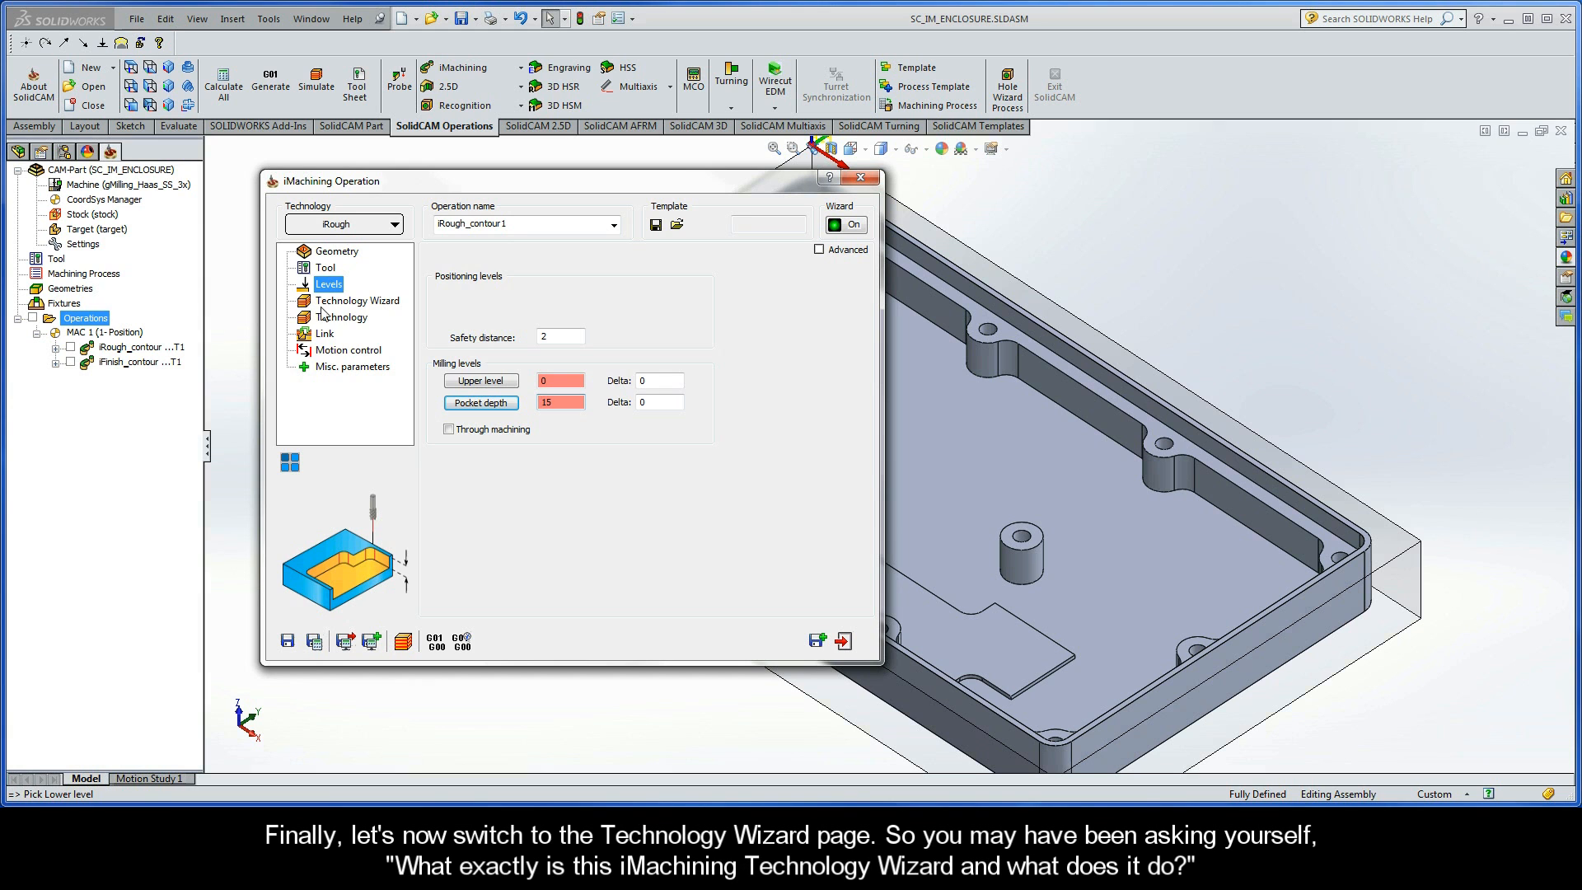
- Go to the Technology Wizard settings, then save and calculate the operation with automatic step down
left_click(348, 305)
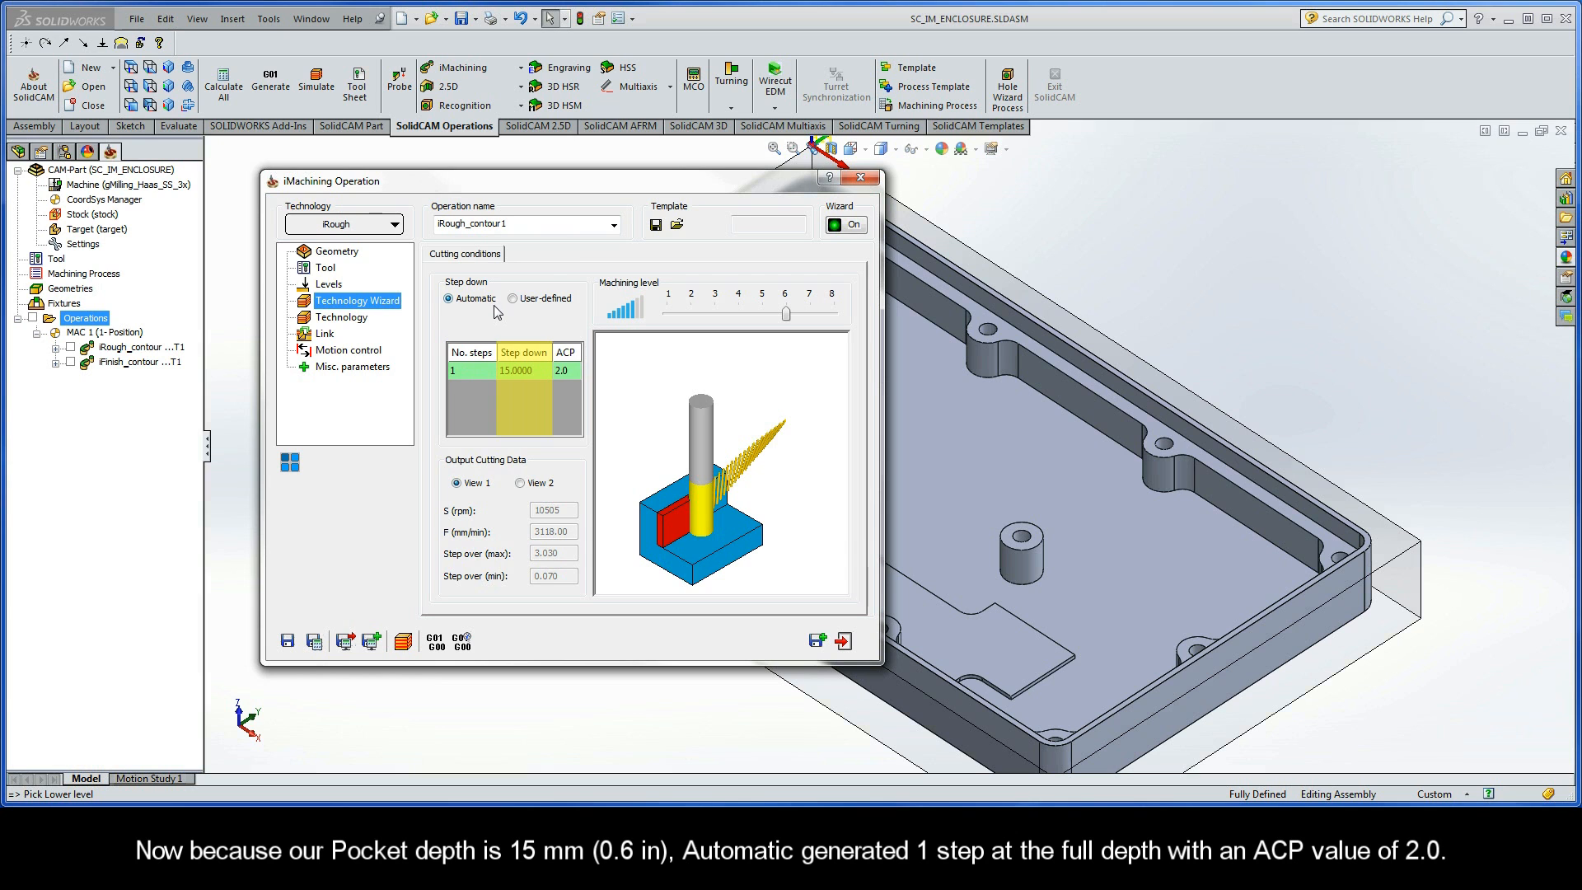
left_click(315, 641)
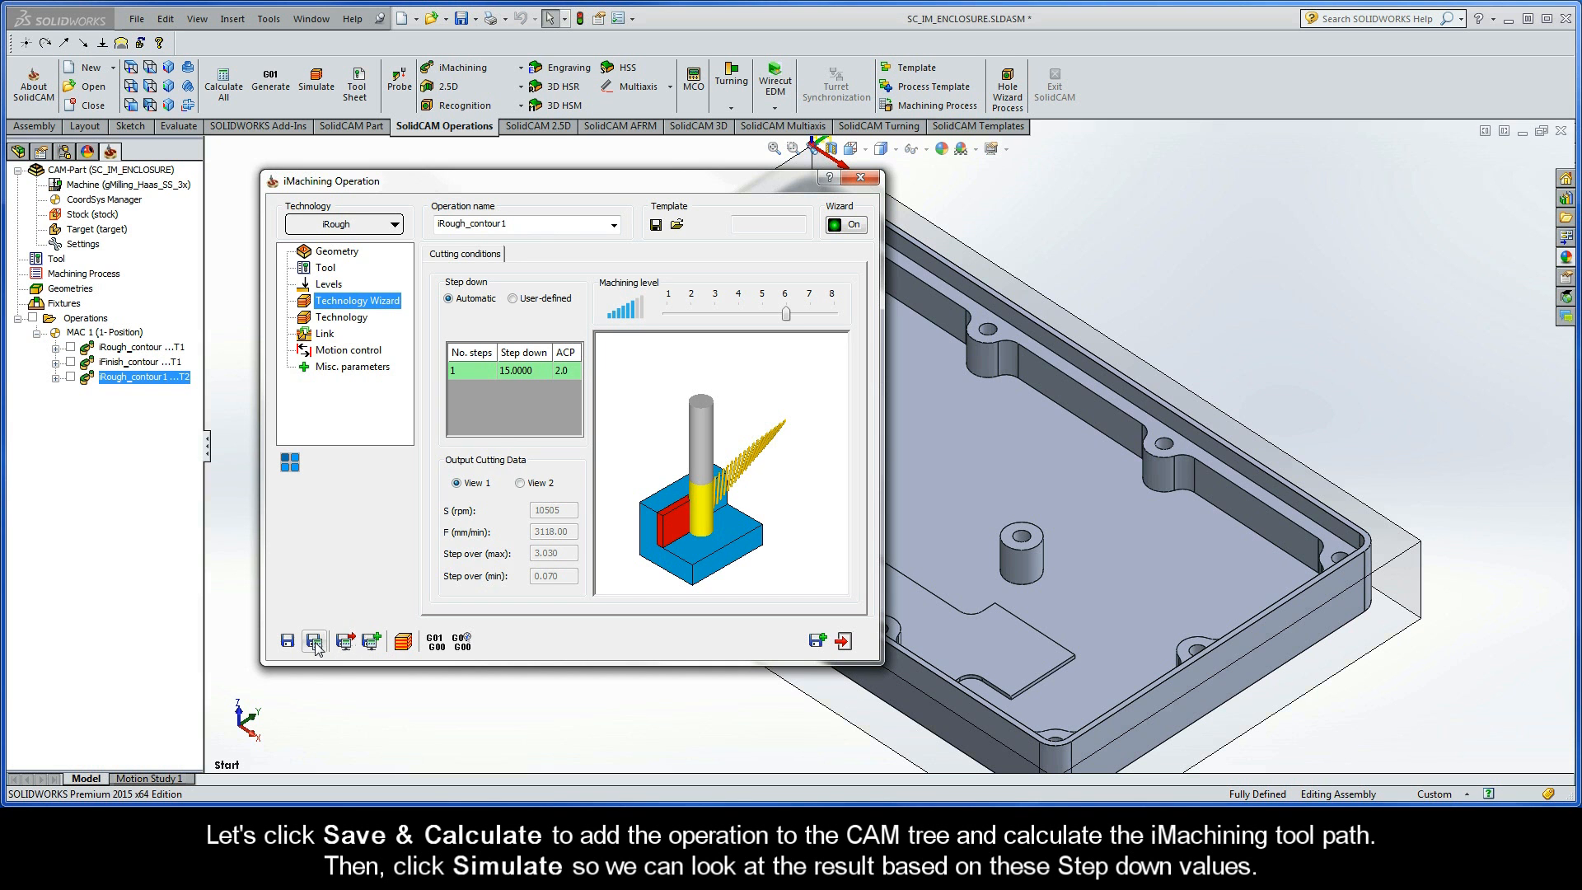
- Simulate the calculated tool path in Host CAD mode at a higher simulation speed, then exit the simulation
left_click(403, 642)
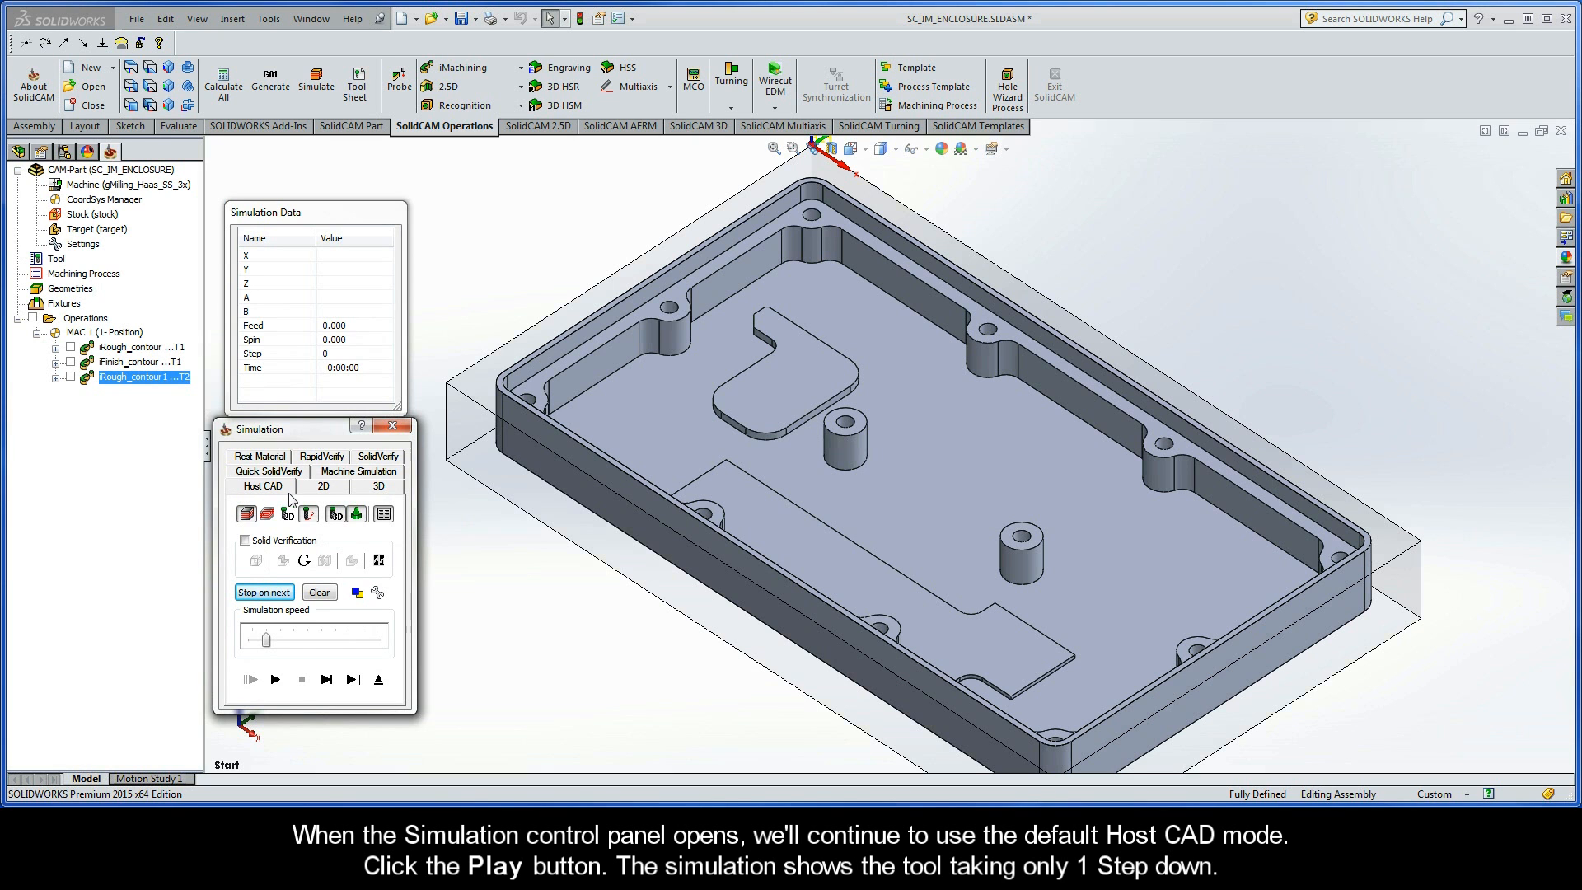
left_click(276, 680)
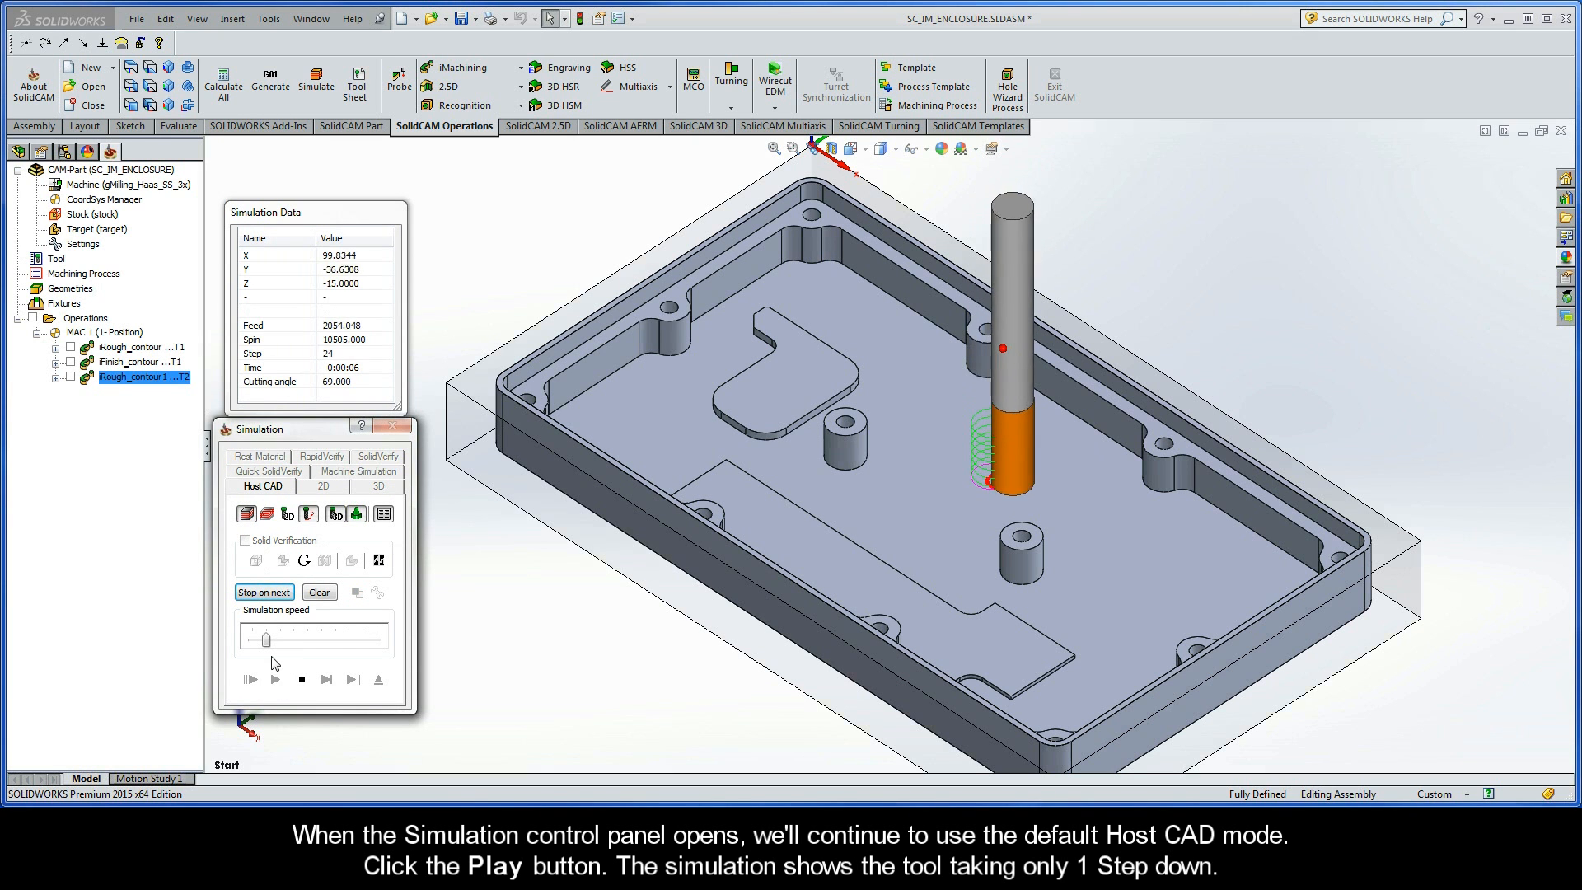
left_click_drag(266, 641, 336, 645)
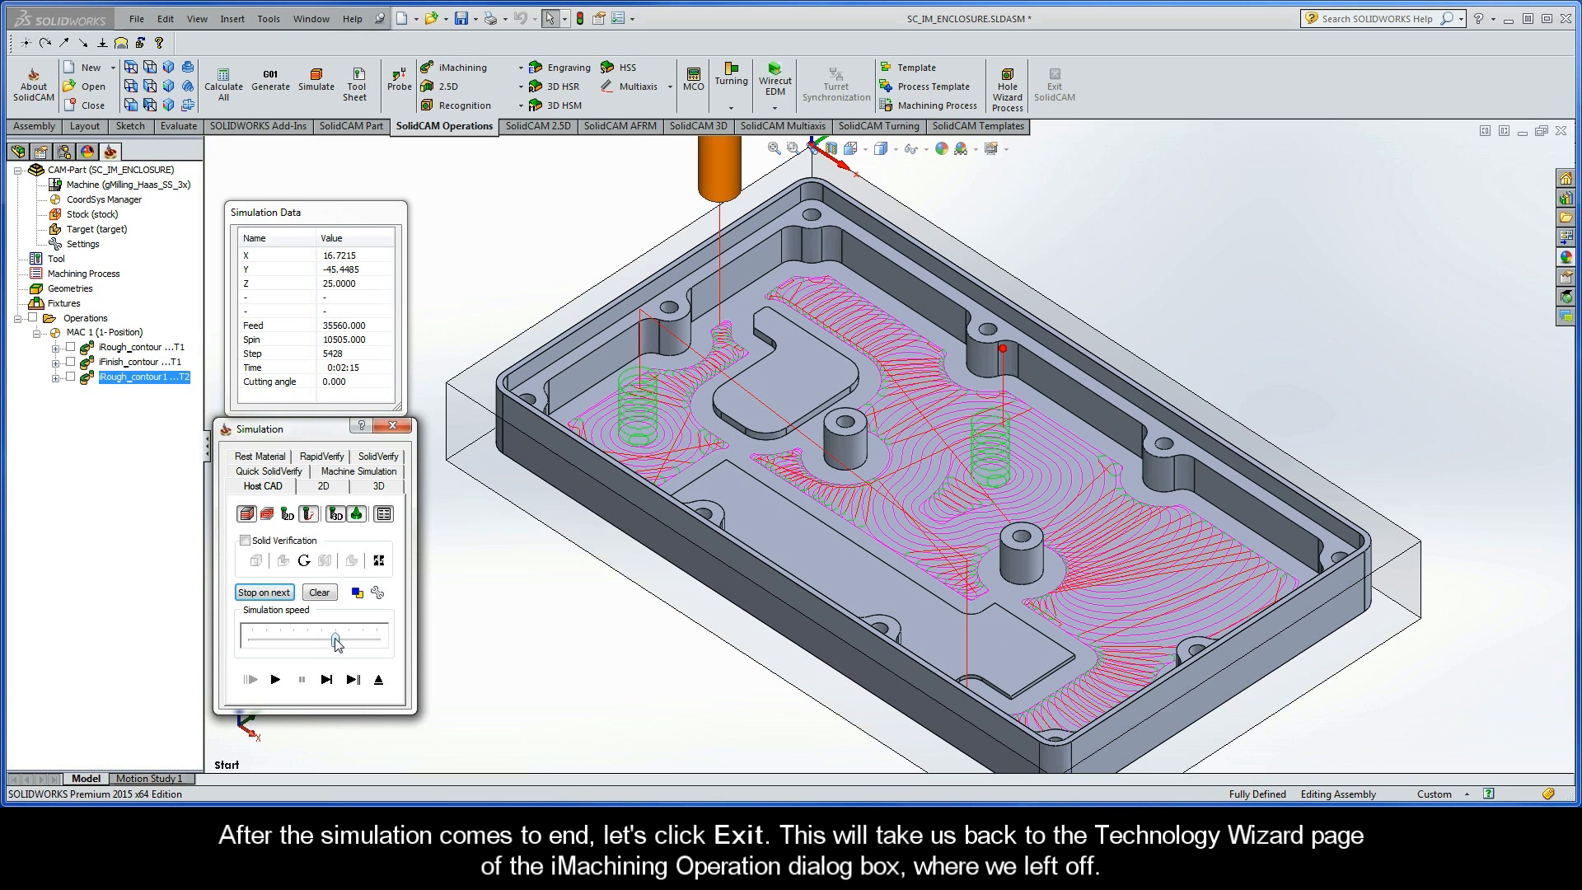
left_click(379, 680)
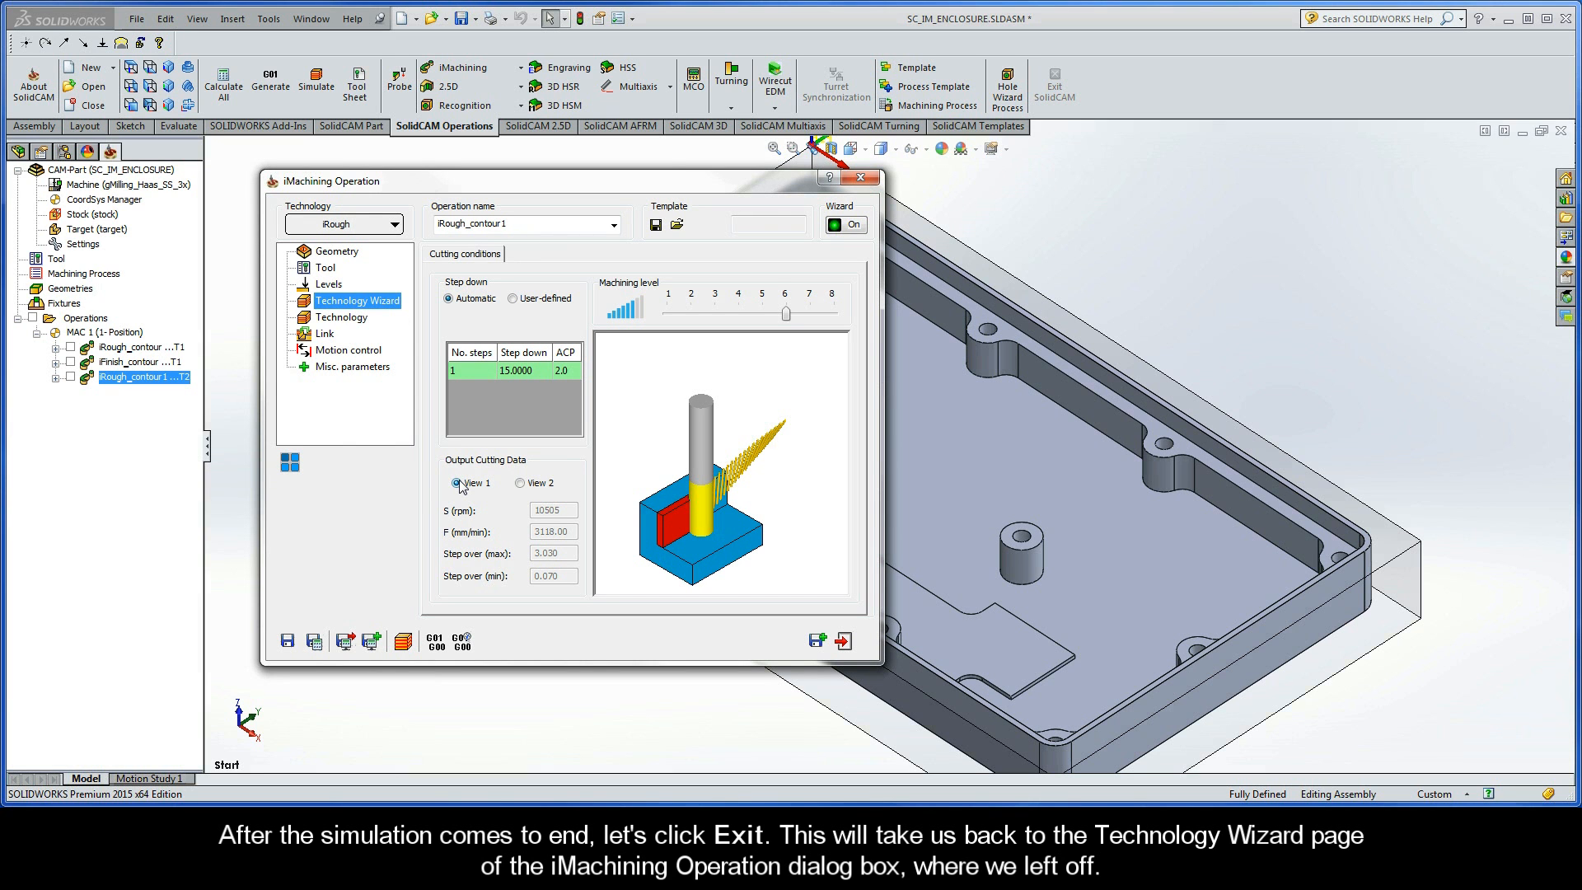
- Set the step down to user-defined by number of steps, with 2 steps
left_click(513, 299)
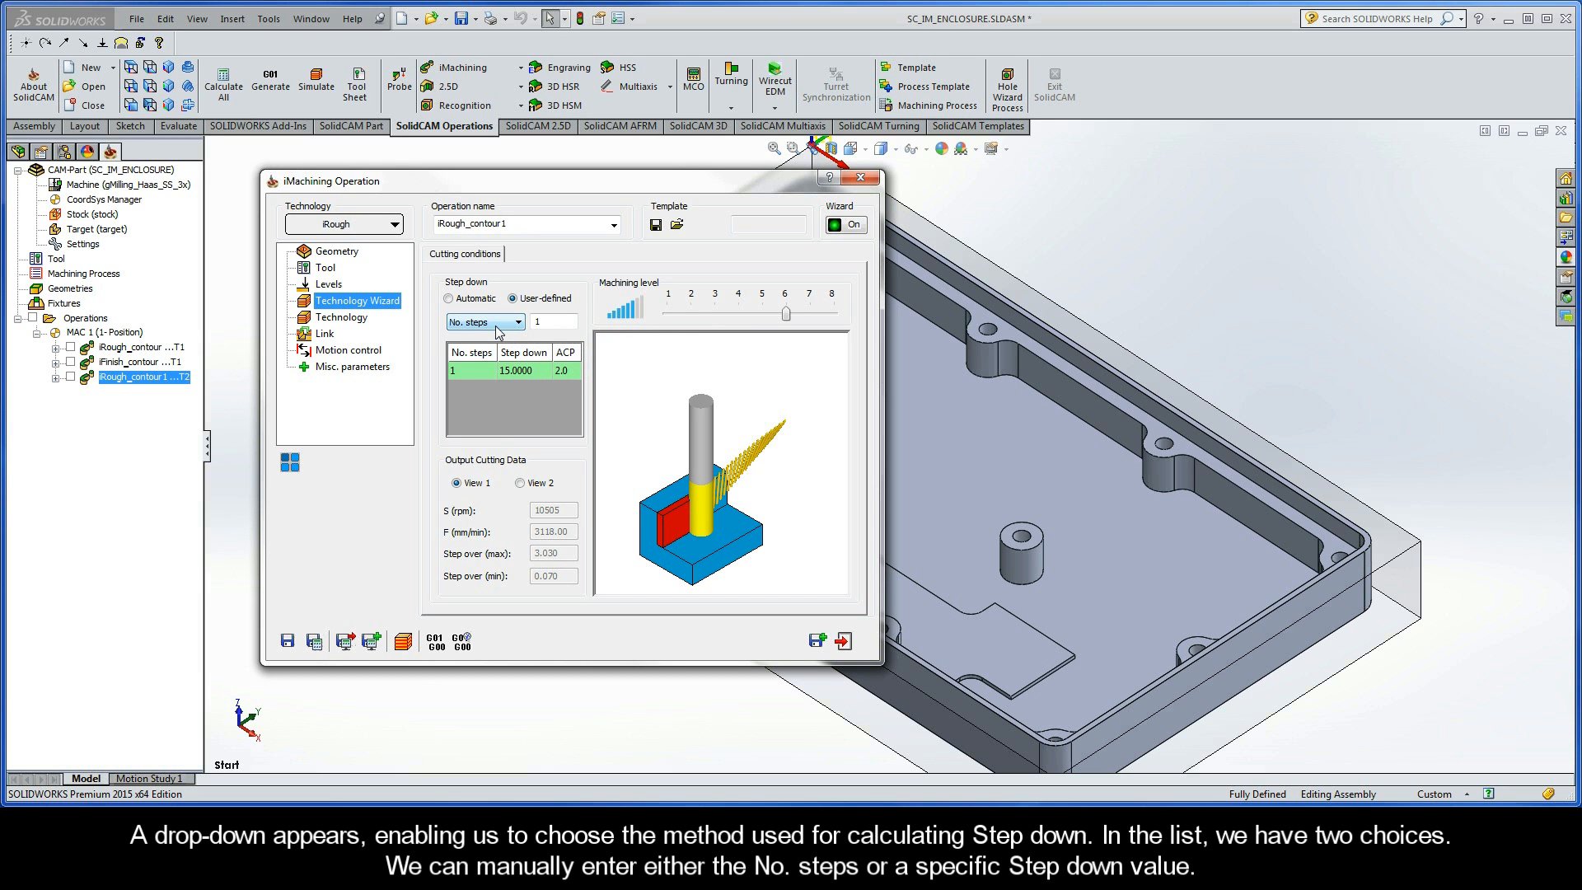
left_click(496, 332)
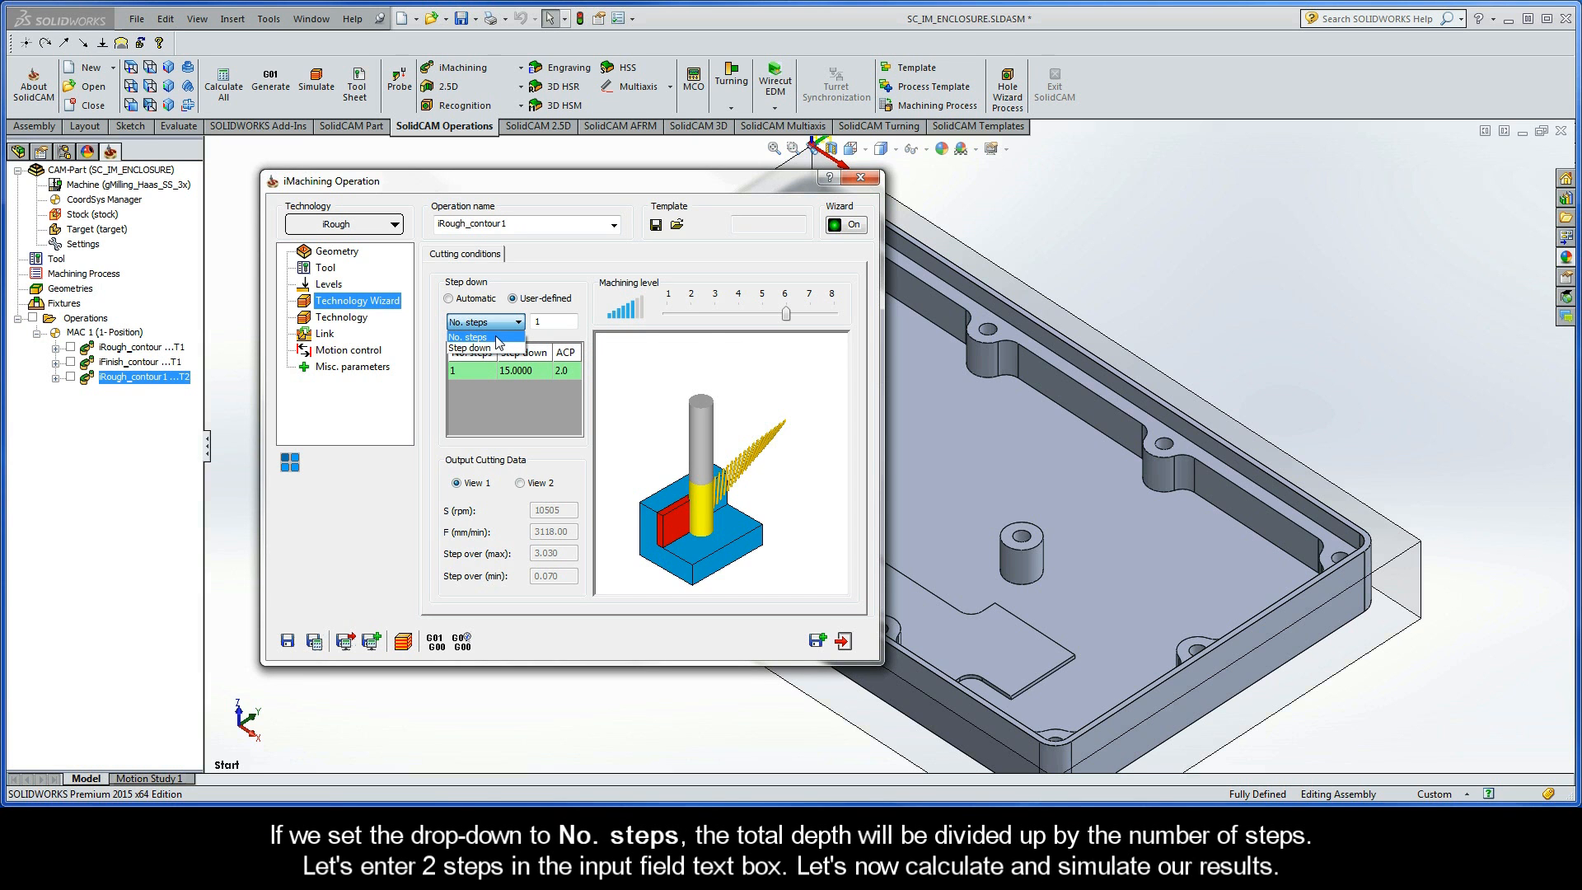
left_click(498, 339)
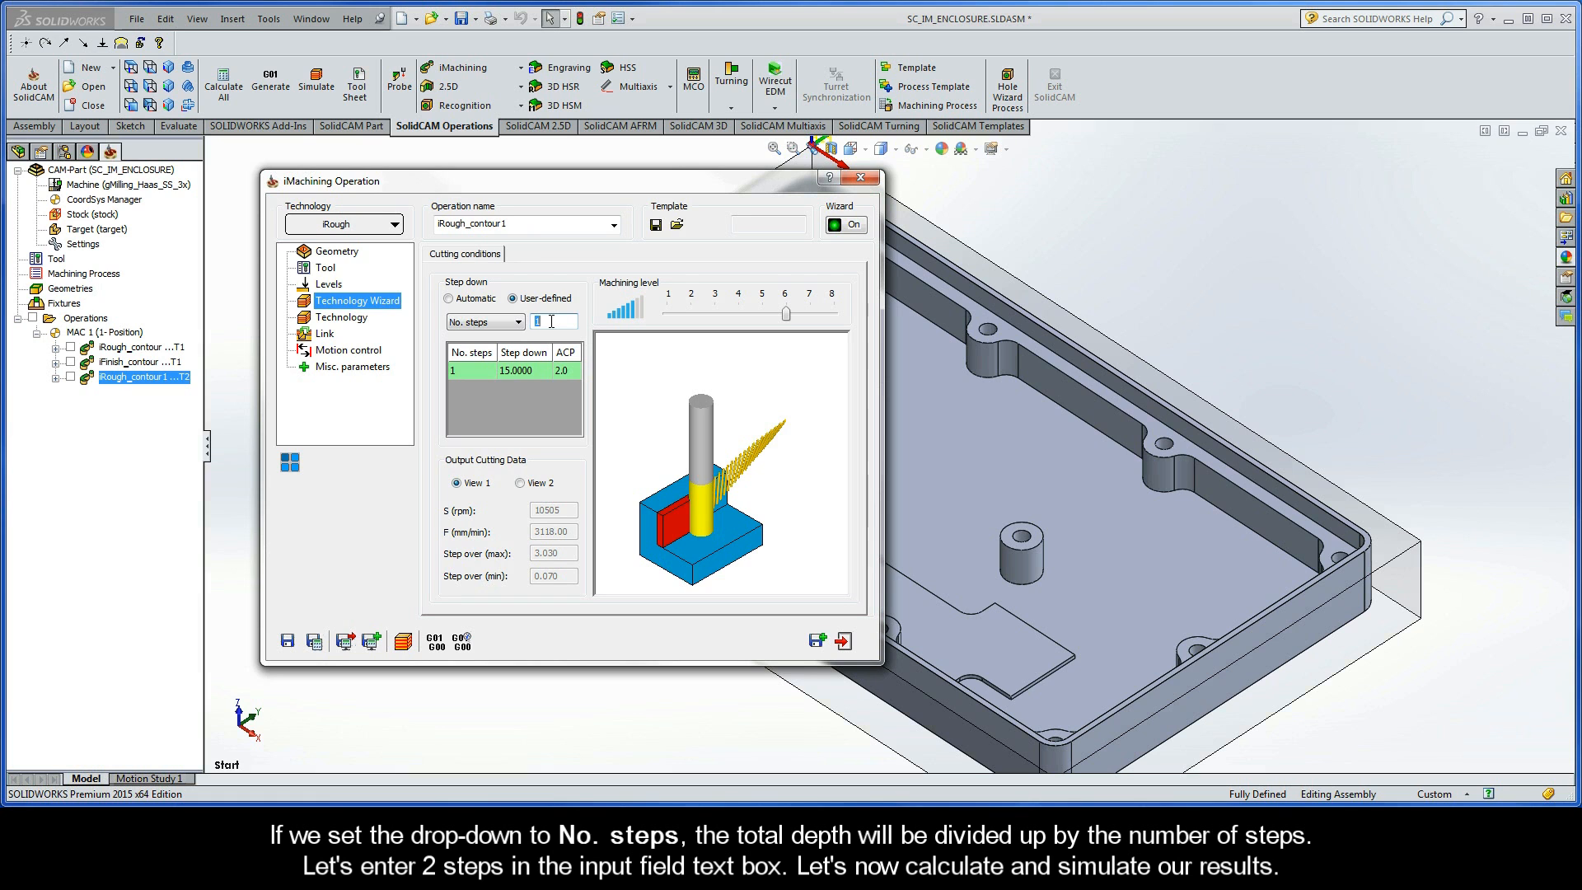
type("2")
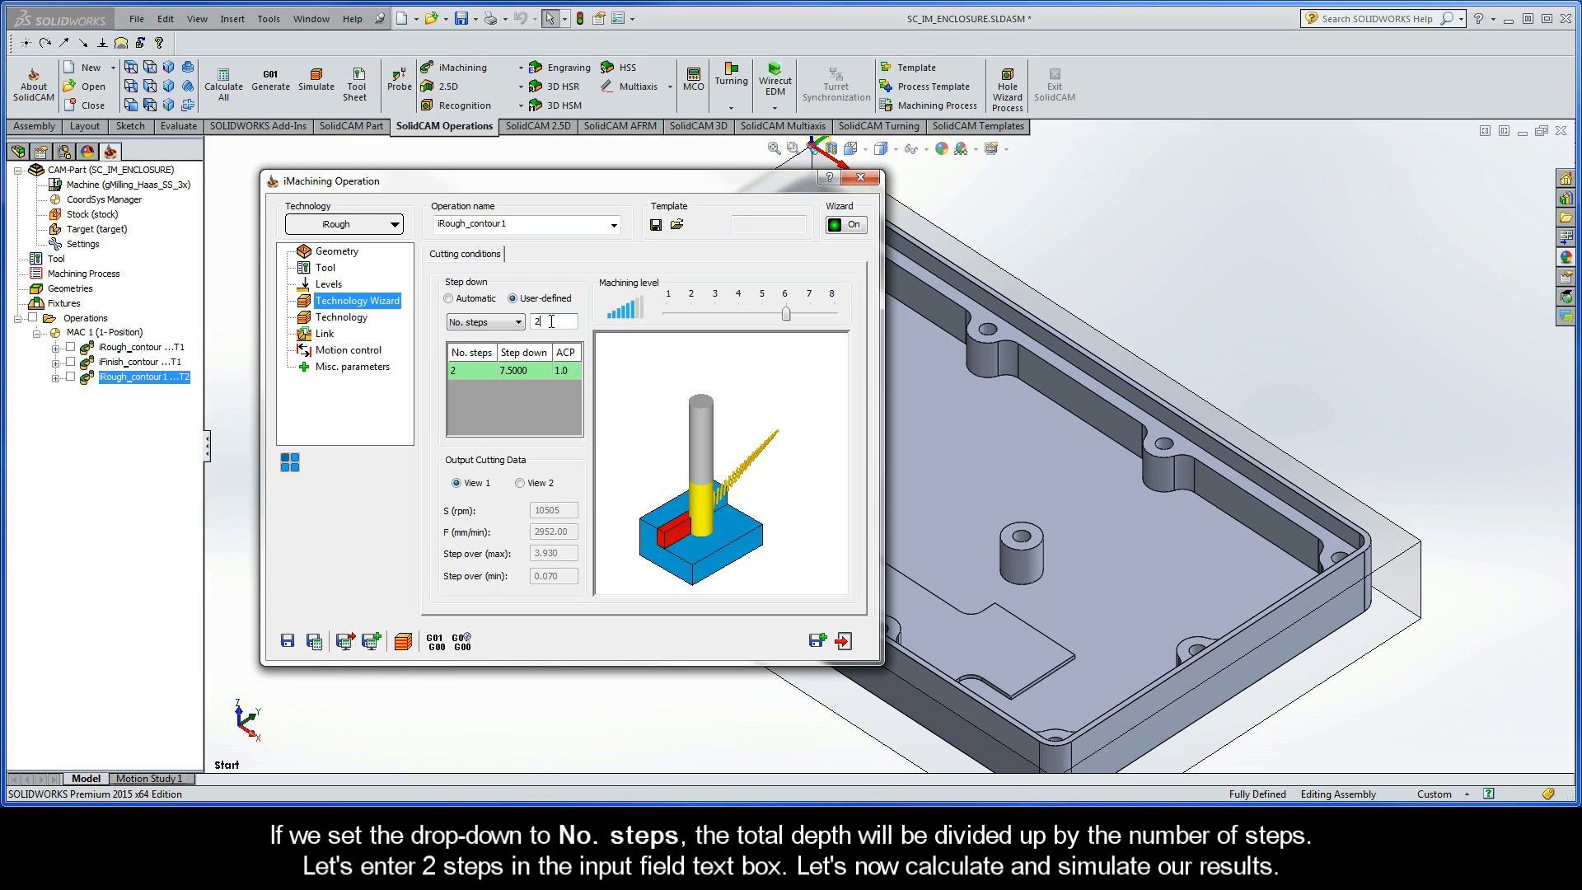
- Save and calculate the operation with two steps, play its tool path simulation, and exit the simulation
left_click(314, 642)
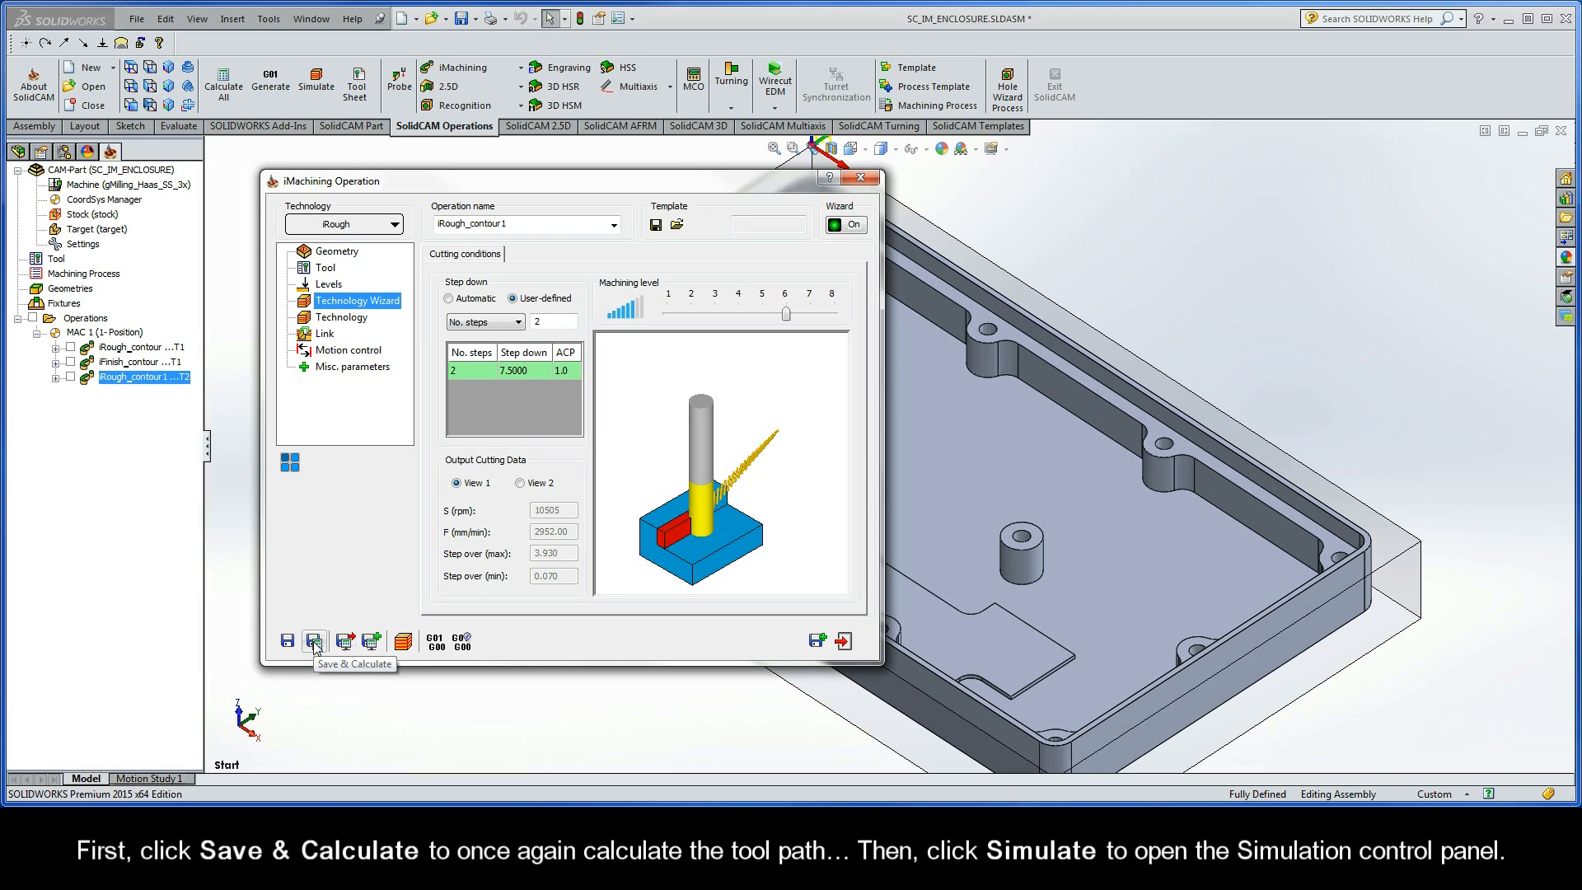
left_click(404, 642)
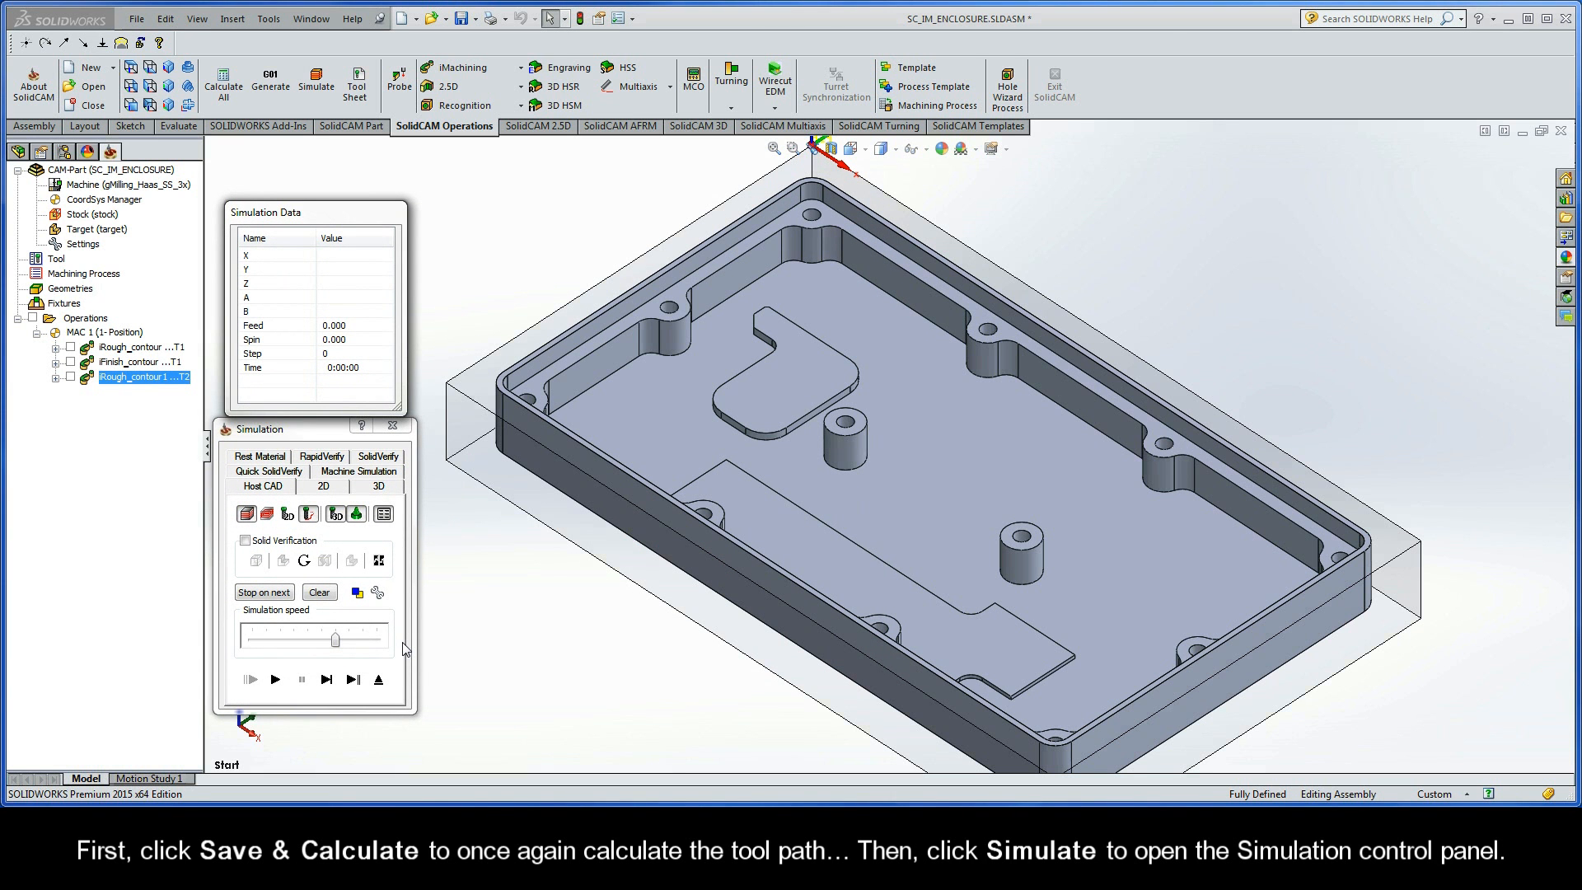
left_click(276, 679)
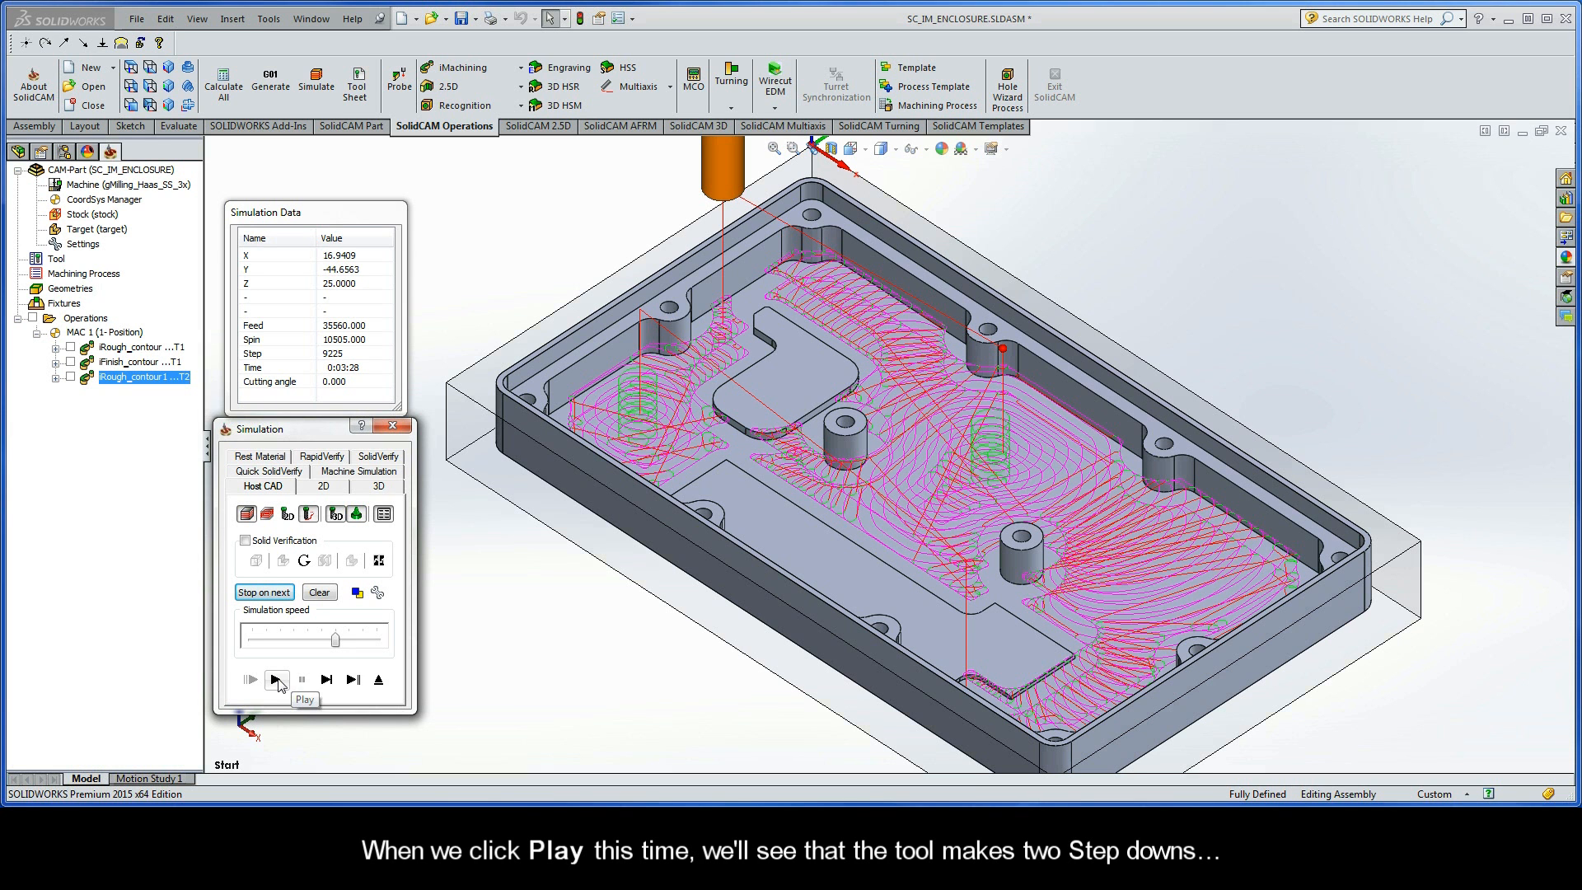
left_click(378, 679)
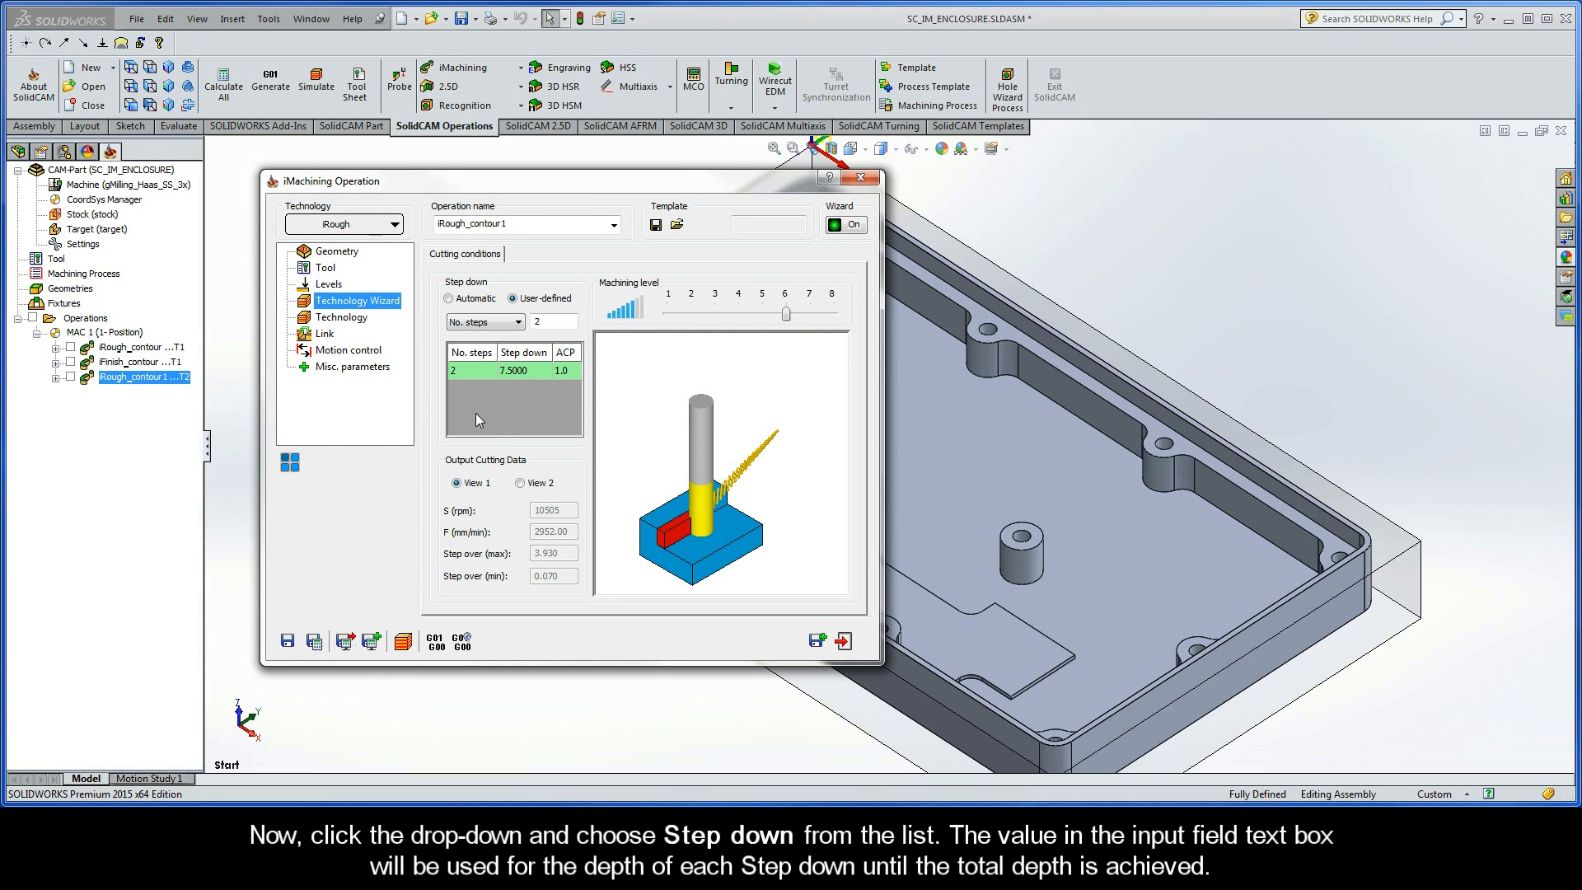
- Change the user-defined calculation method to Step down with a value of 3 mm
left_click(501, 322)
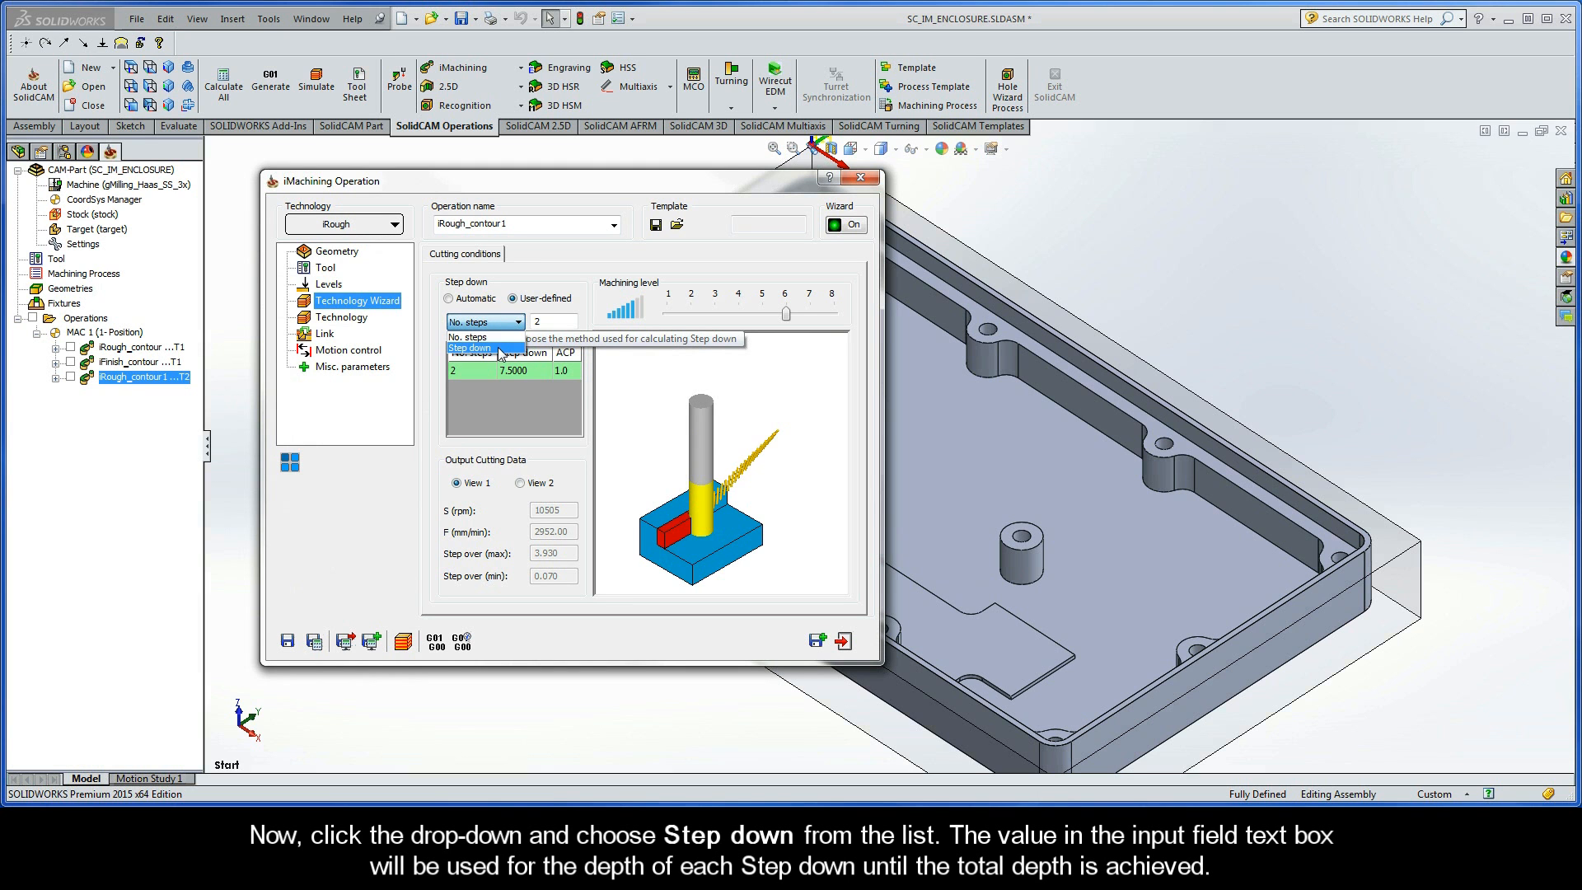
left_click(469, 348)
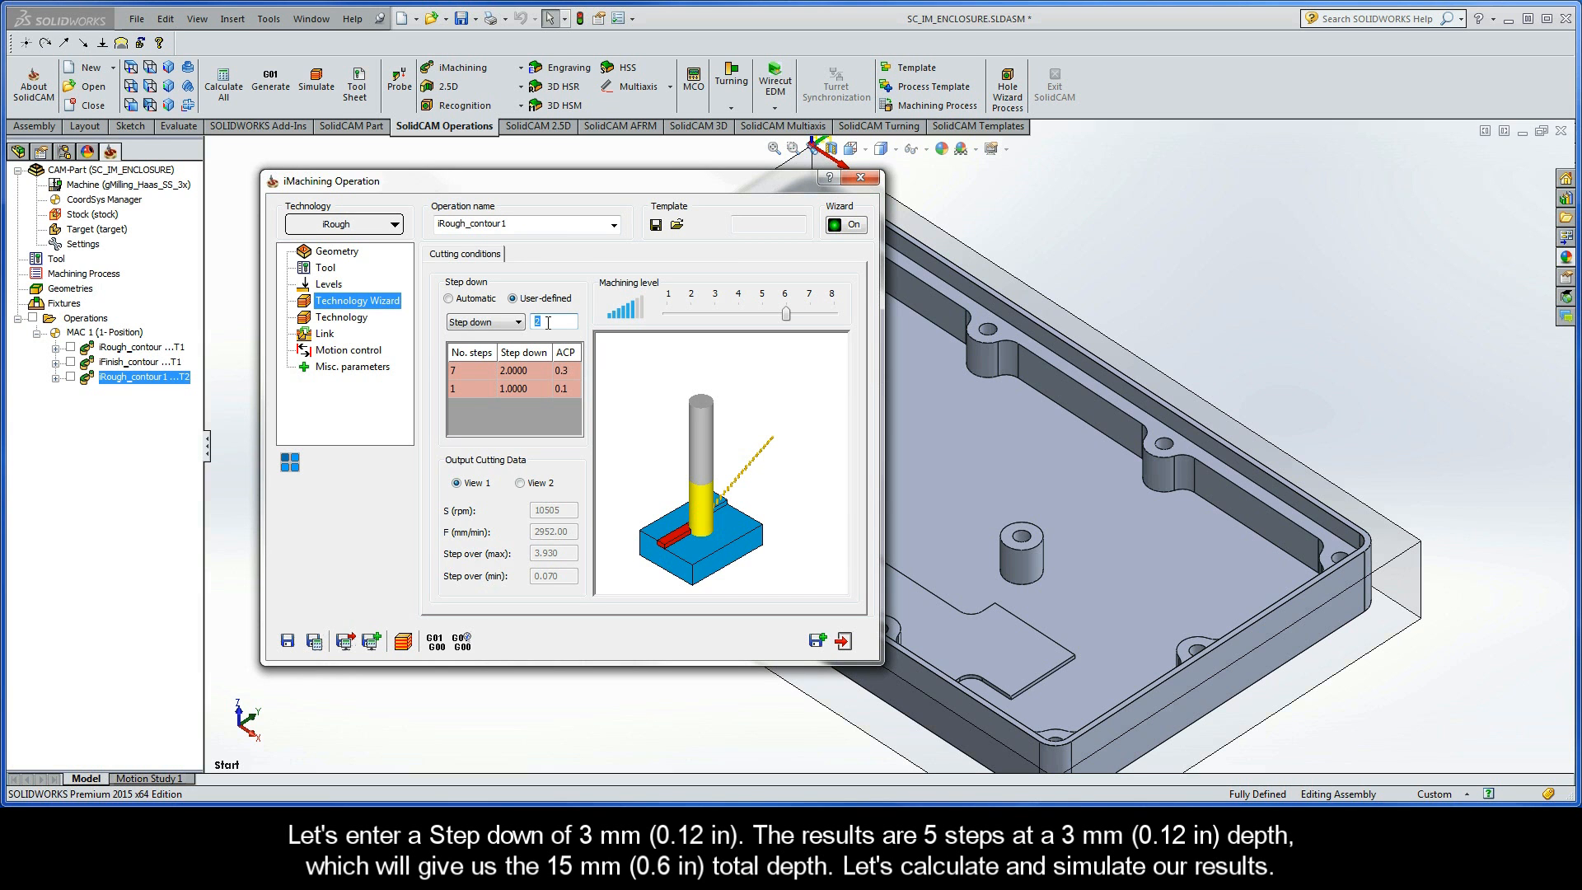
type("3")
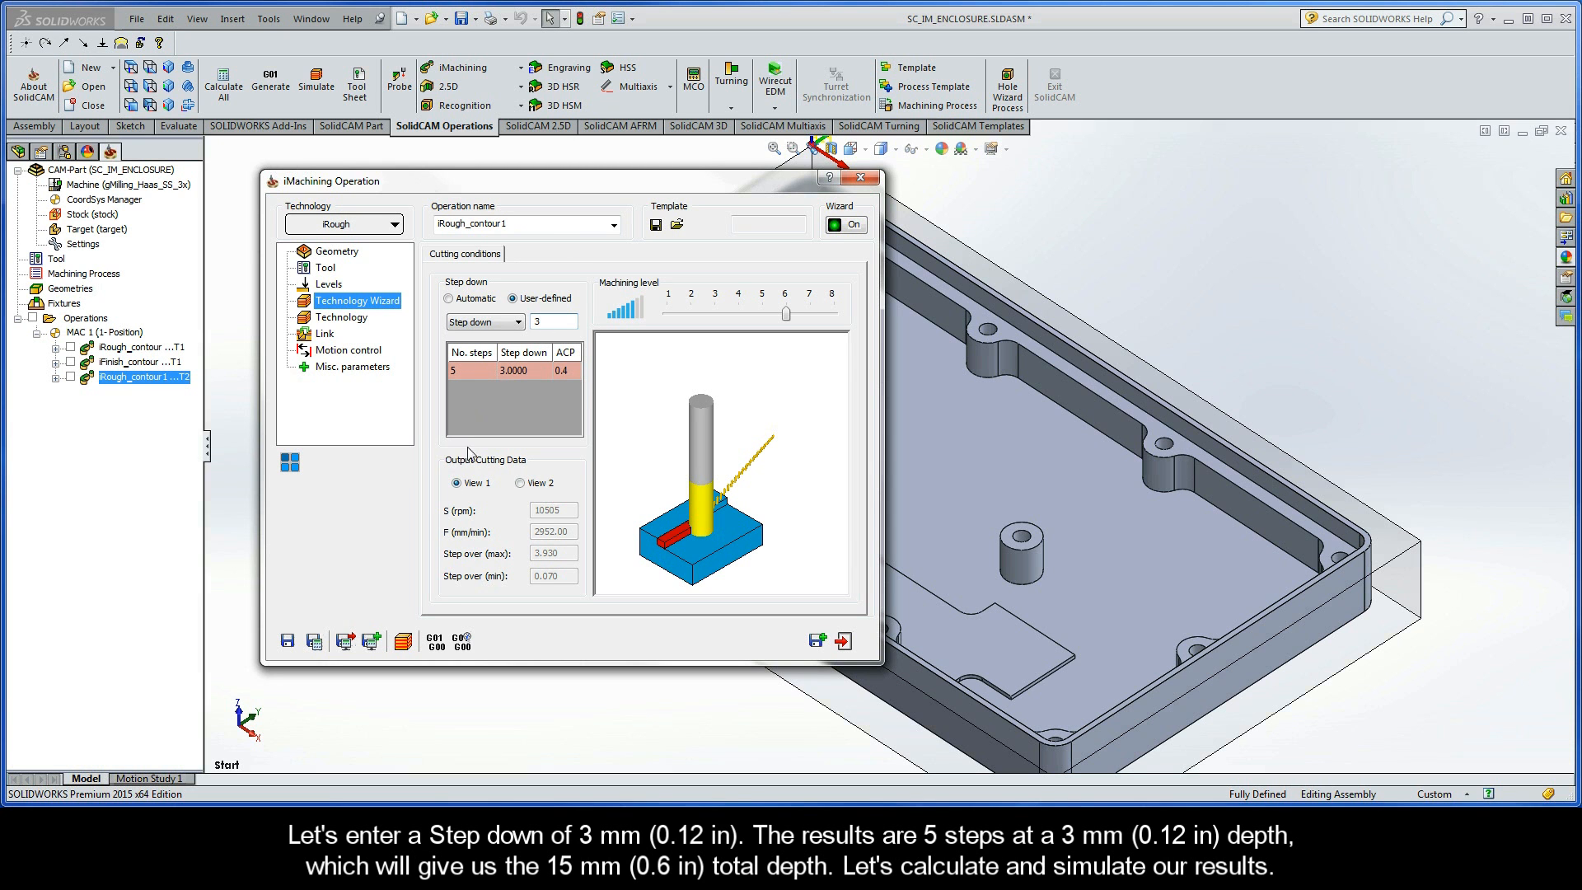
- Save and calculate the operation with the 3 mm step down, play its simulation to the end, and exit
left_click(315, 643)
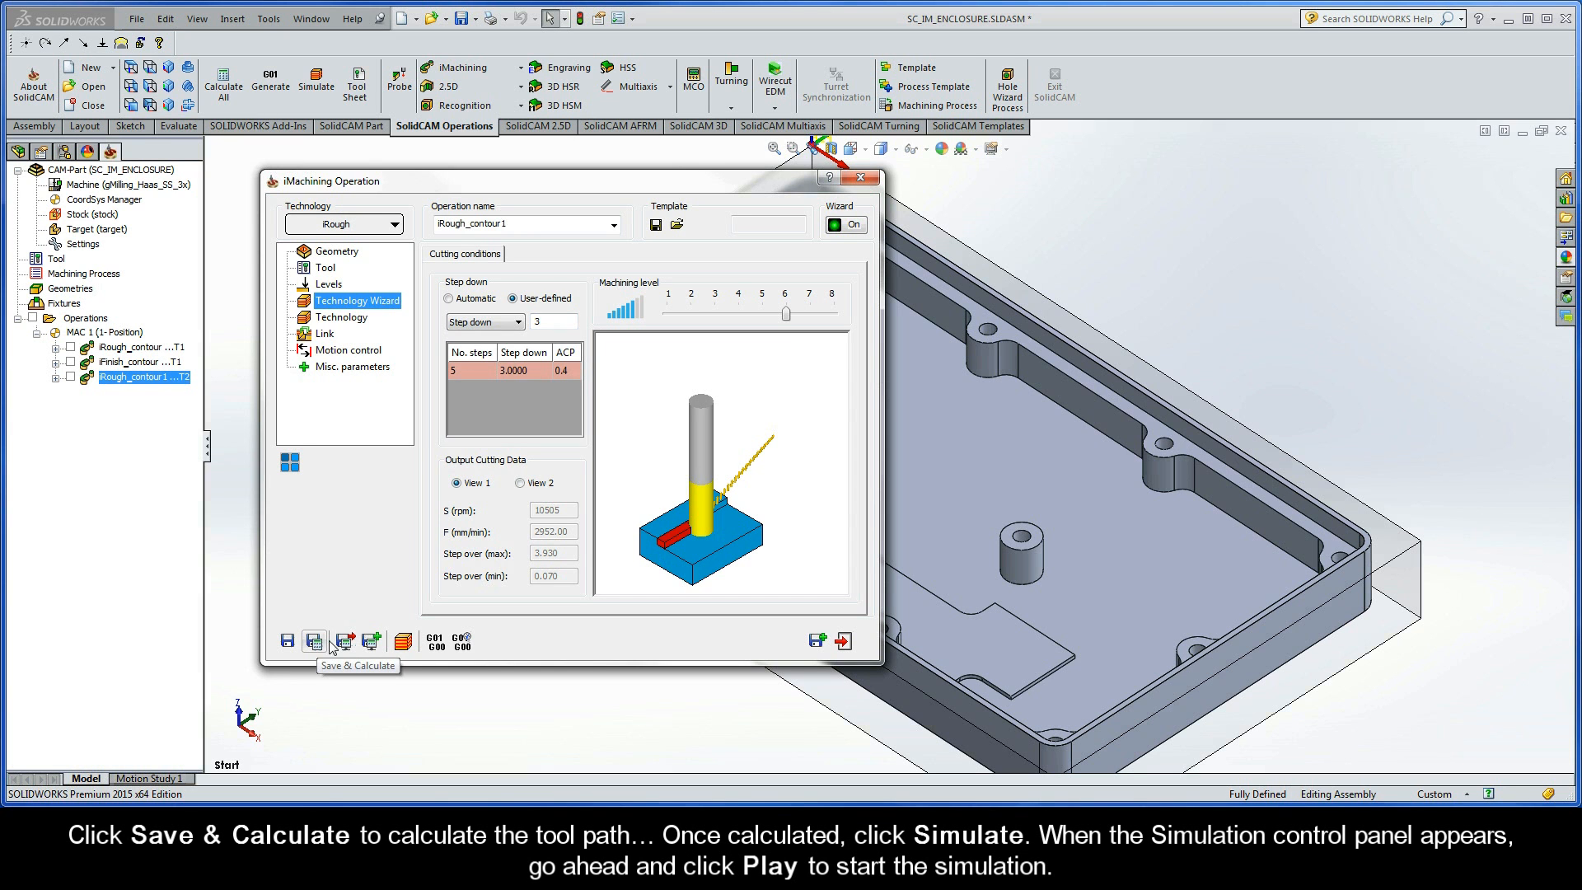
left_click(404, 642)
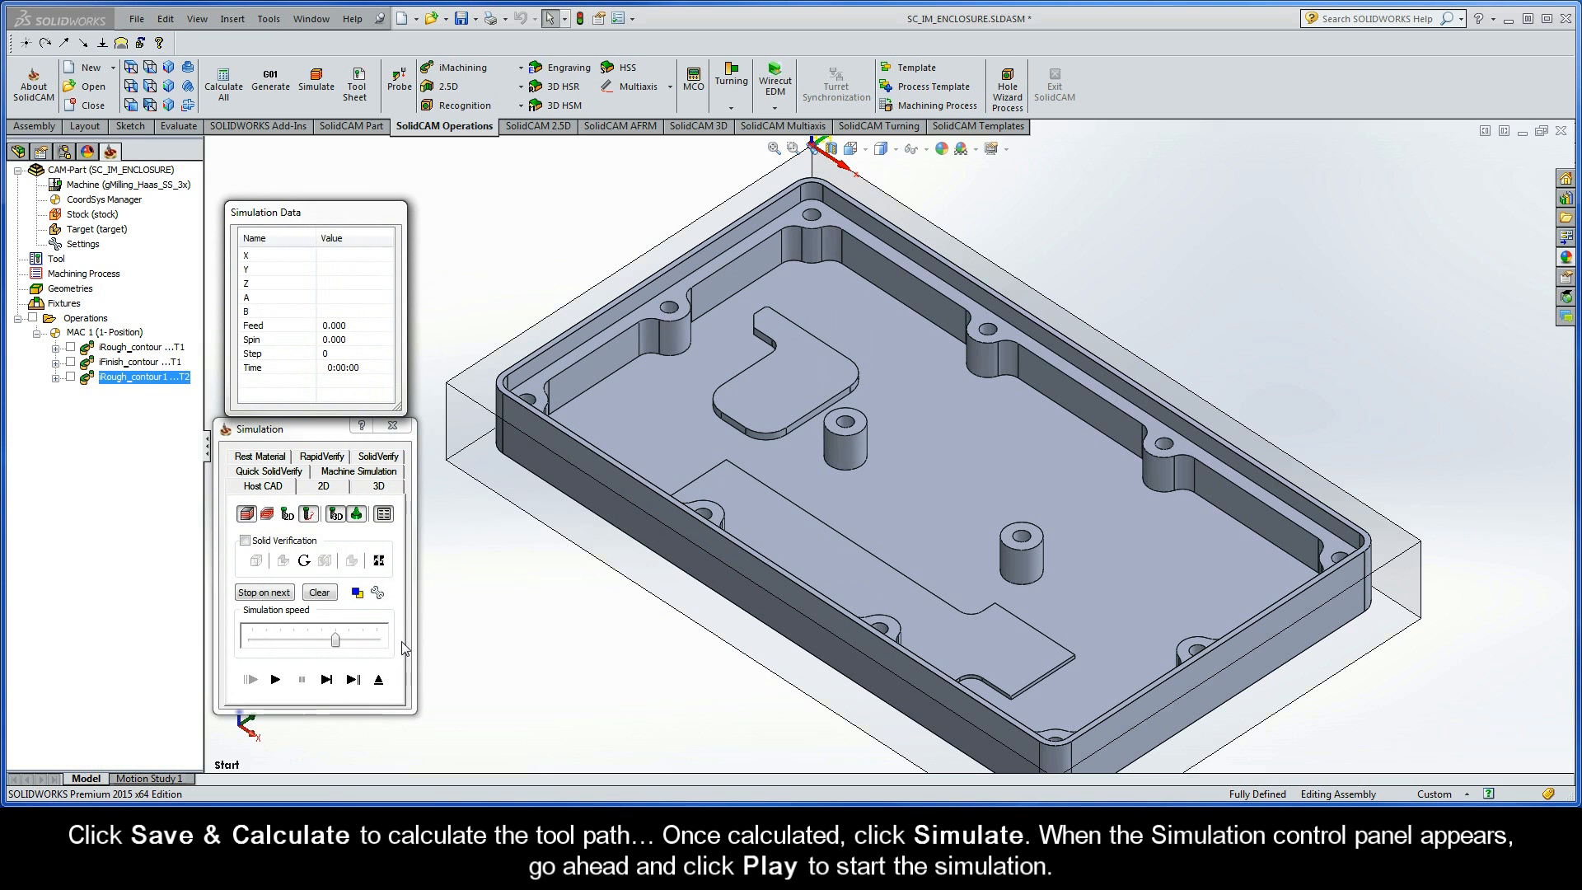
left_click(275, 680)
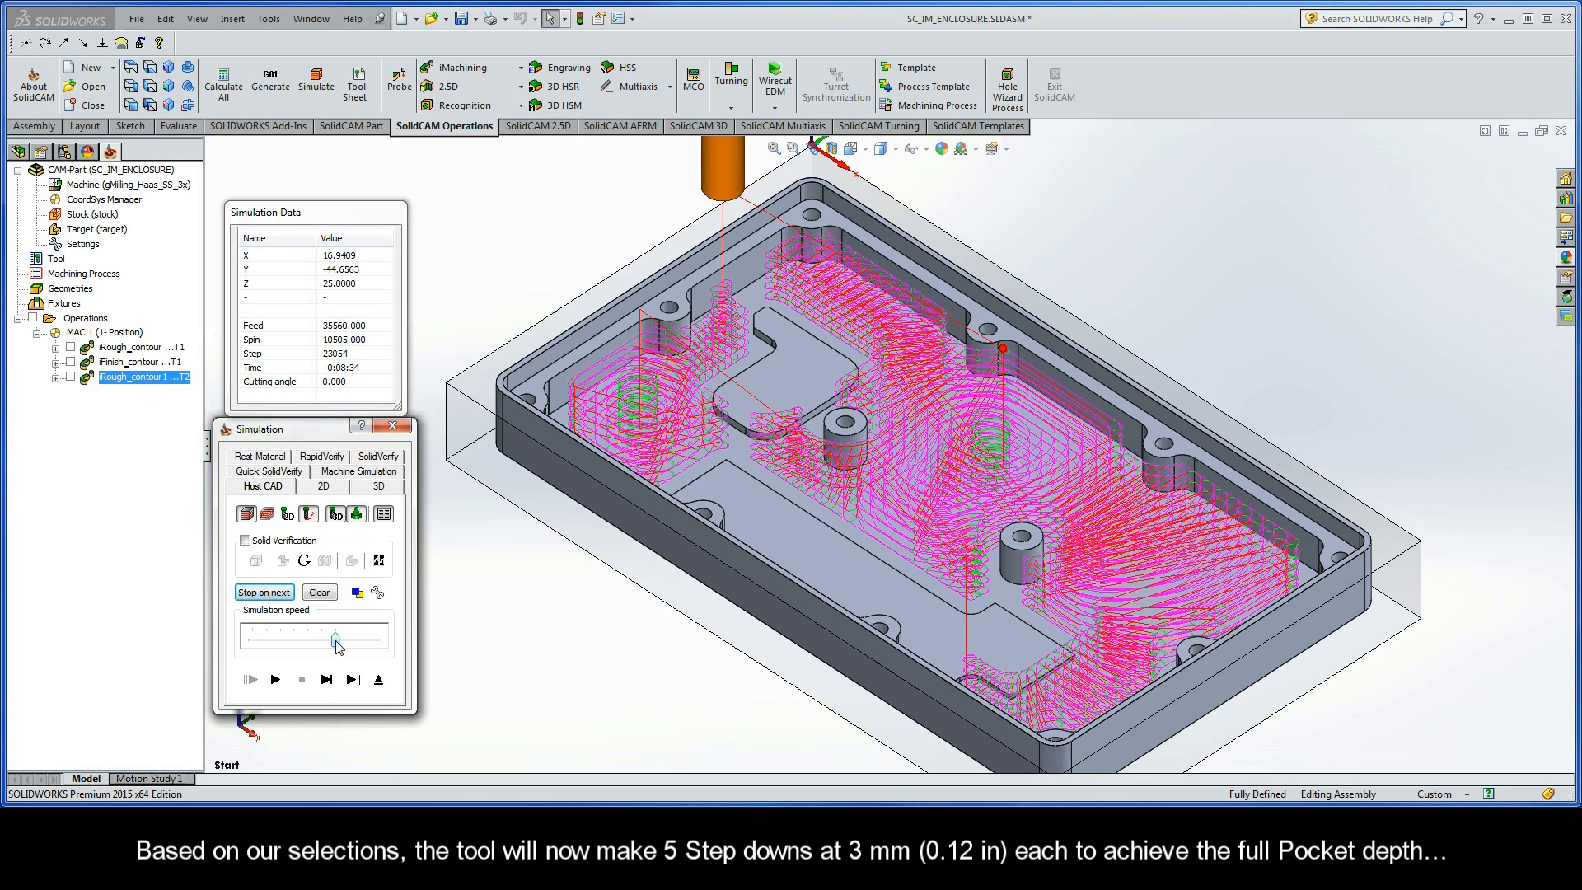
left_click(379, 680)
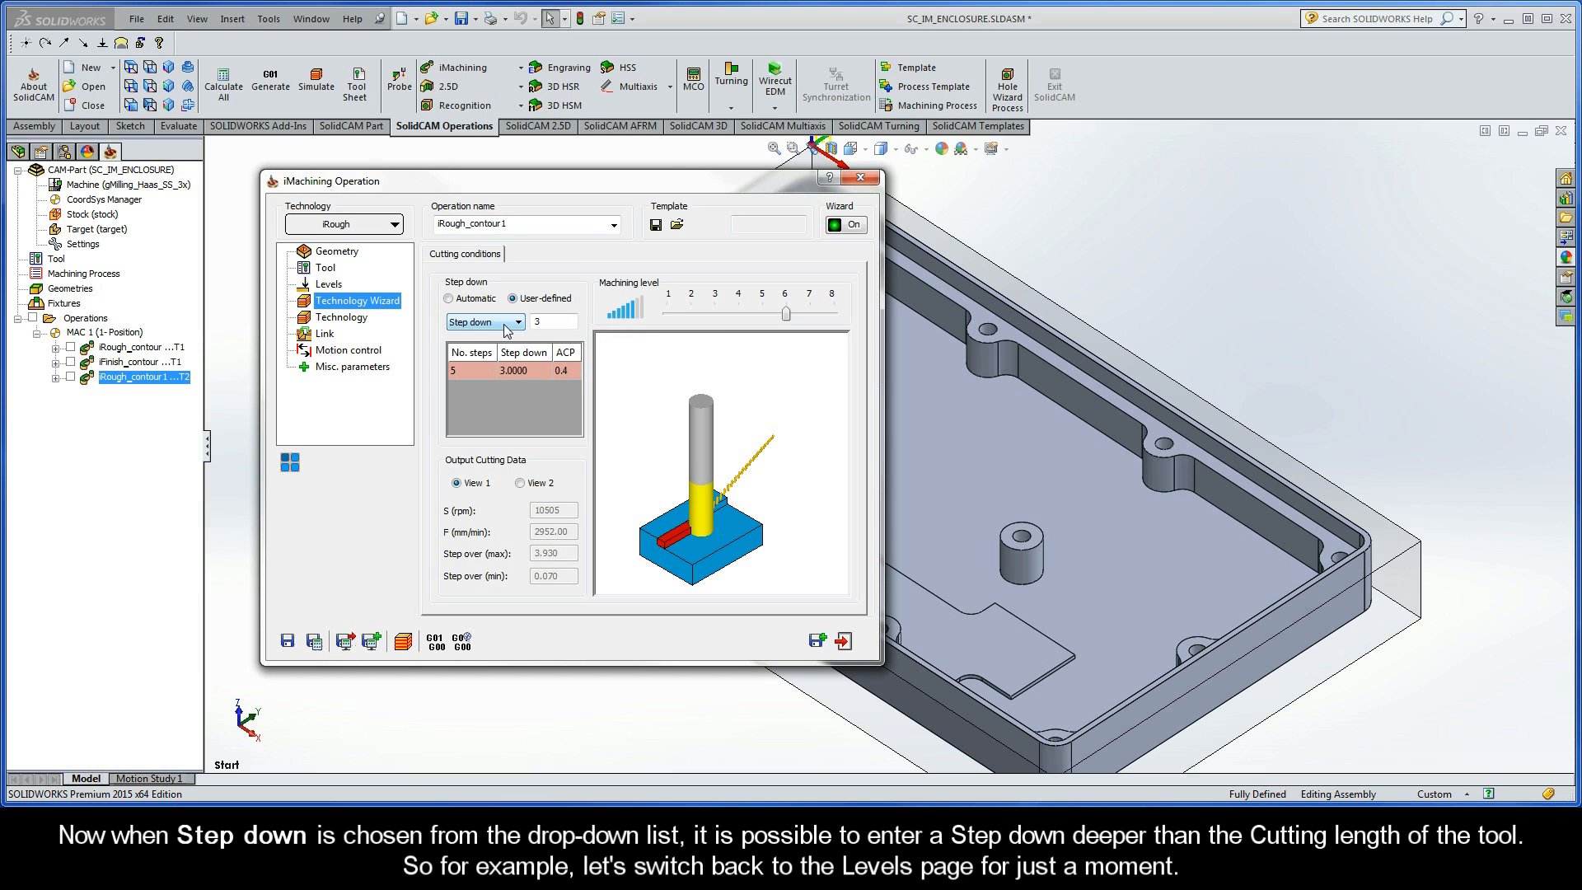
- Set the pocket depth to 30 mm and the user-defined step down to 30 mm in the Technology Wizard
left_click(333, 285)
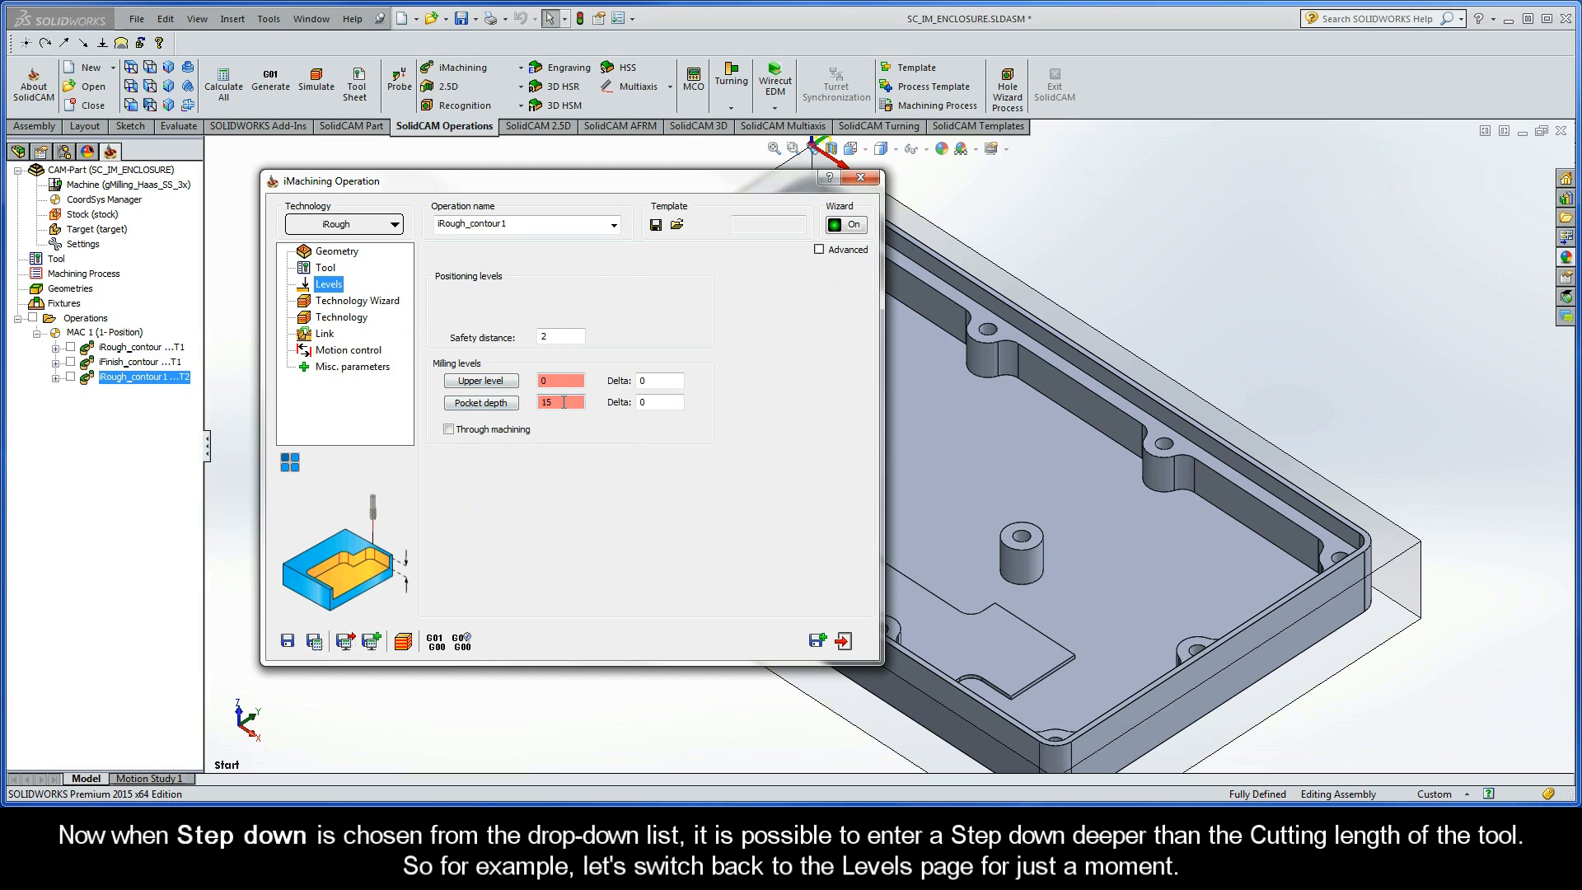
double_click(563, 402)
type("30")
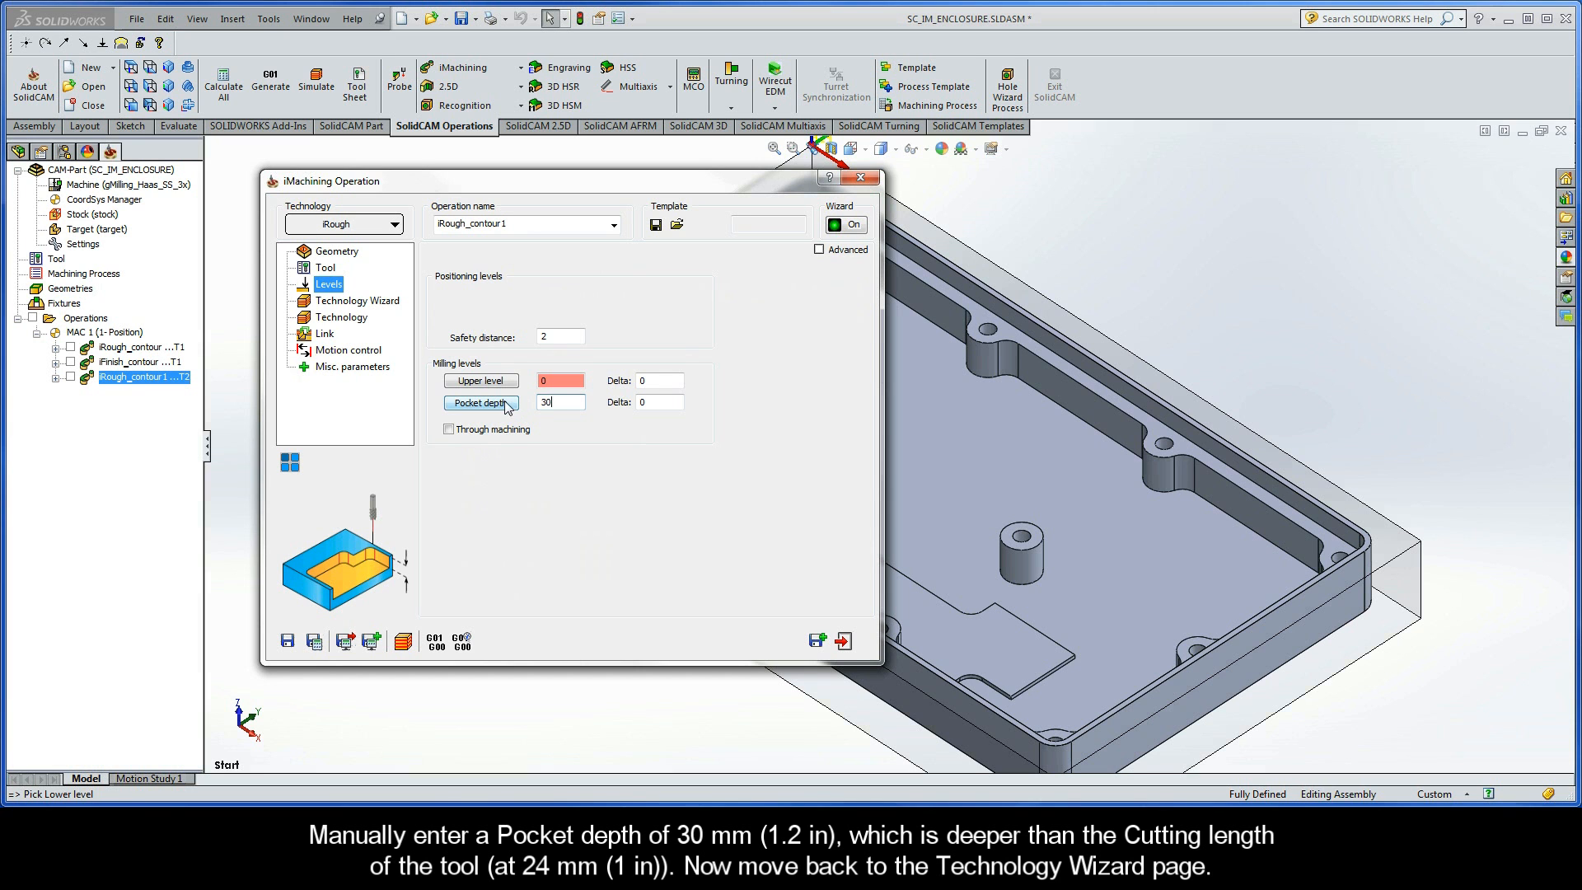
left_click(352, 302)
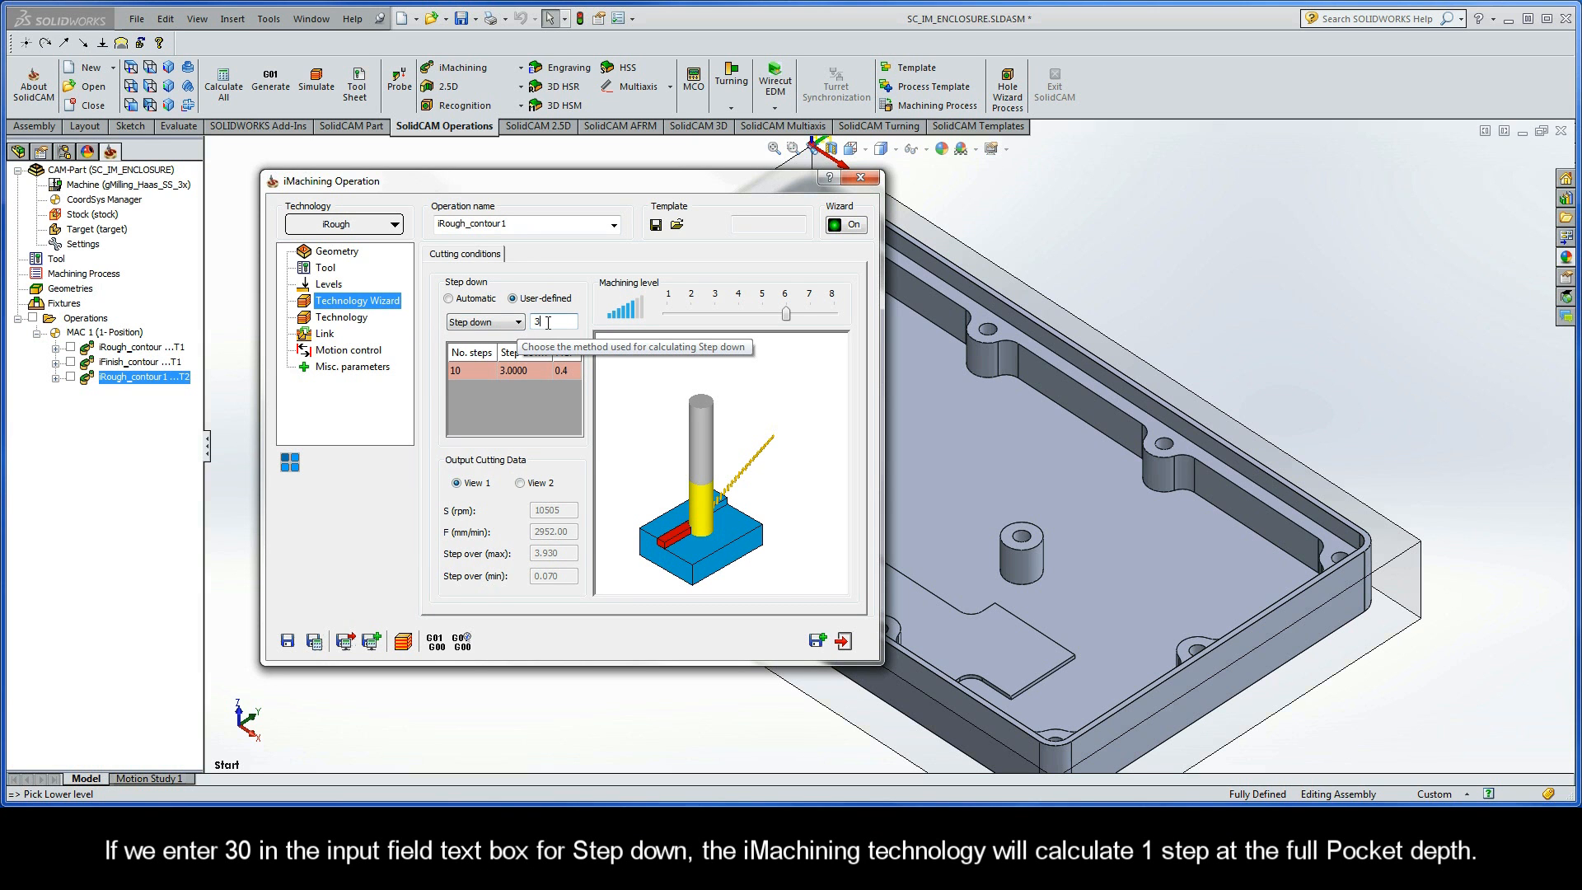
type("0")
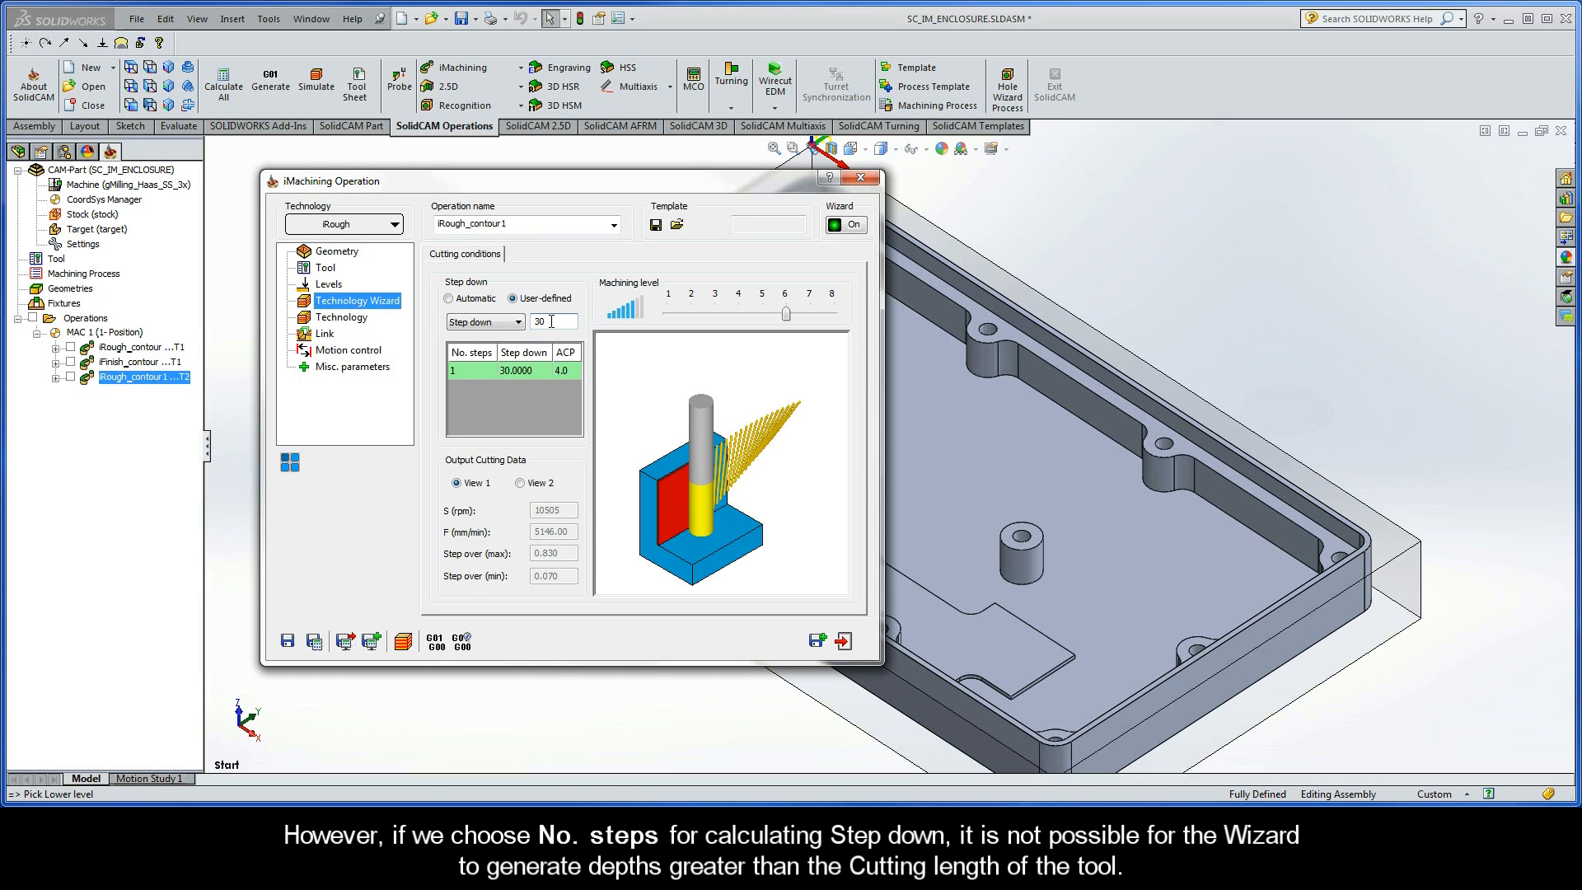
- Switch the user-defined step down method back to No. steps and enter 1 step
left_click(494, 321)
left_click(504, 341)
double_click(535, 321)
type("1")
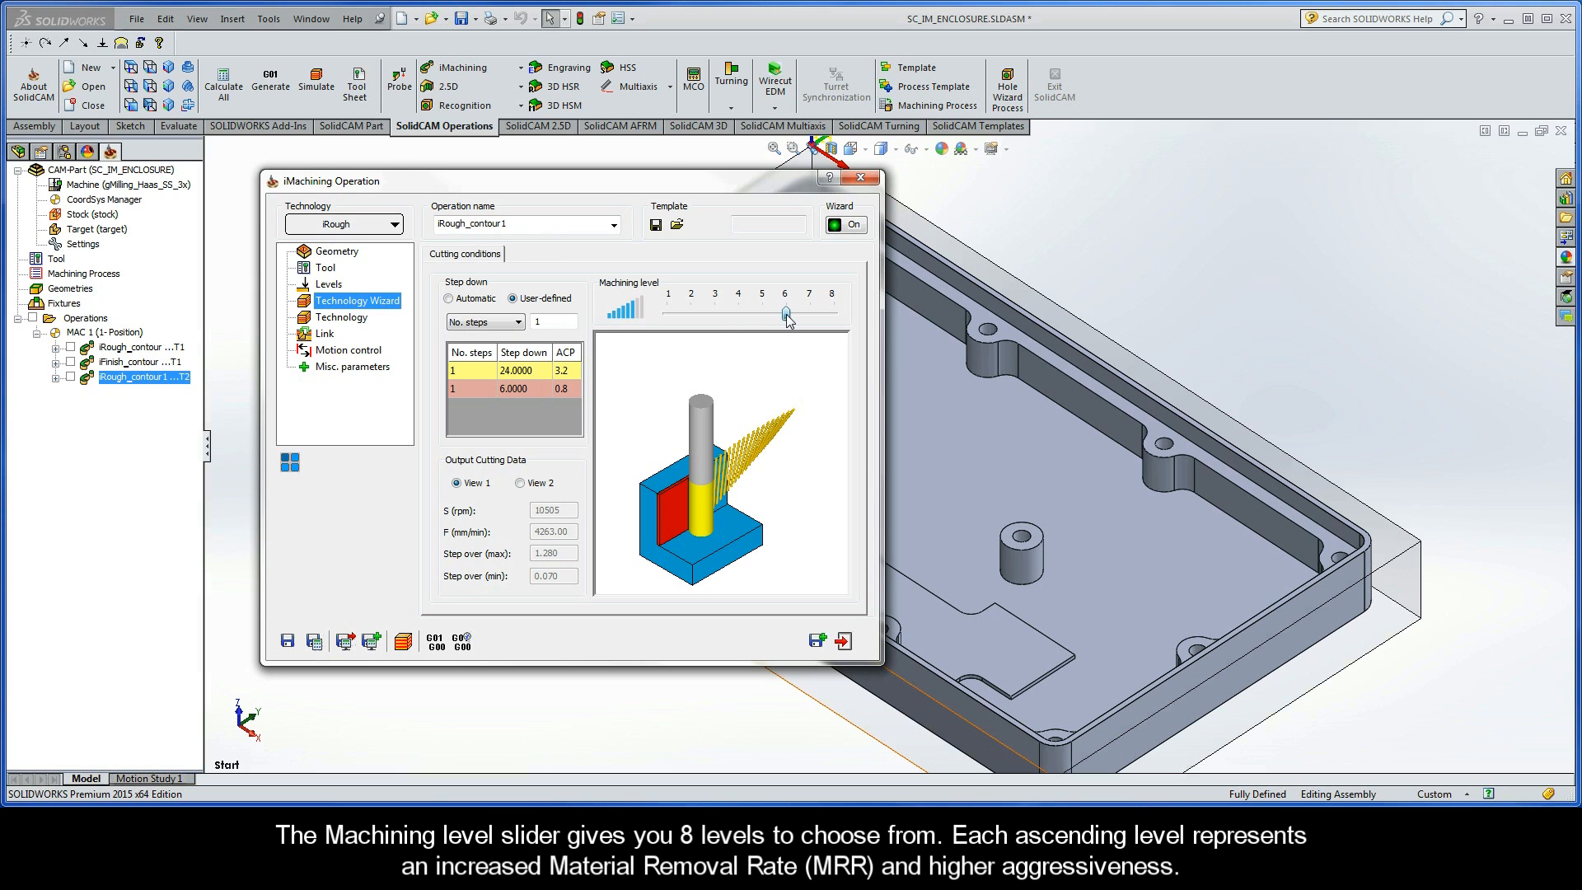
- Compare the Wizard's output cutting data in View 2 and View 1 at the current machining level
mouse_move(786, 314)
left_mouse_down()
mouse_move(670, 311)
mouse_move(786, 317)
left_mouse_up()
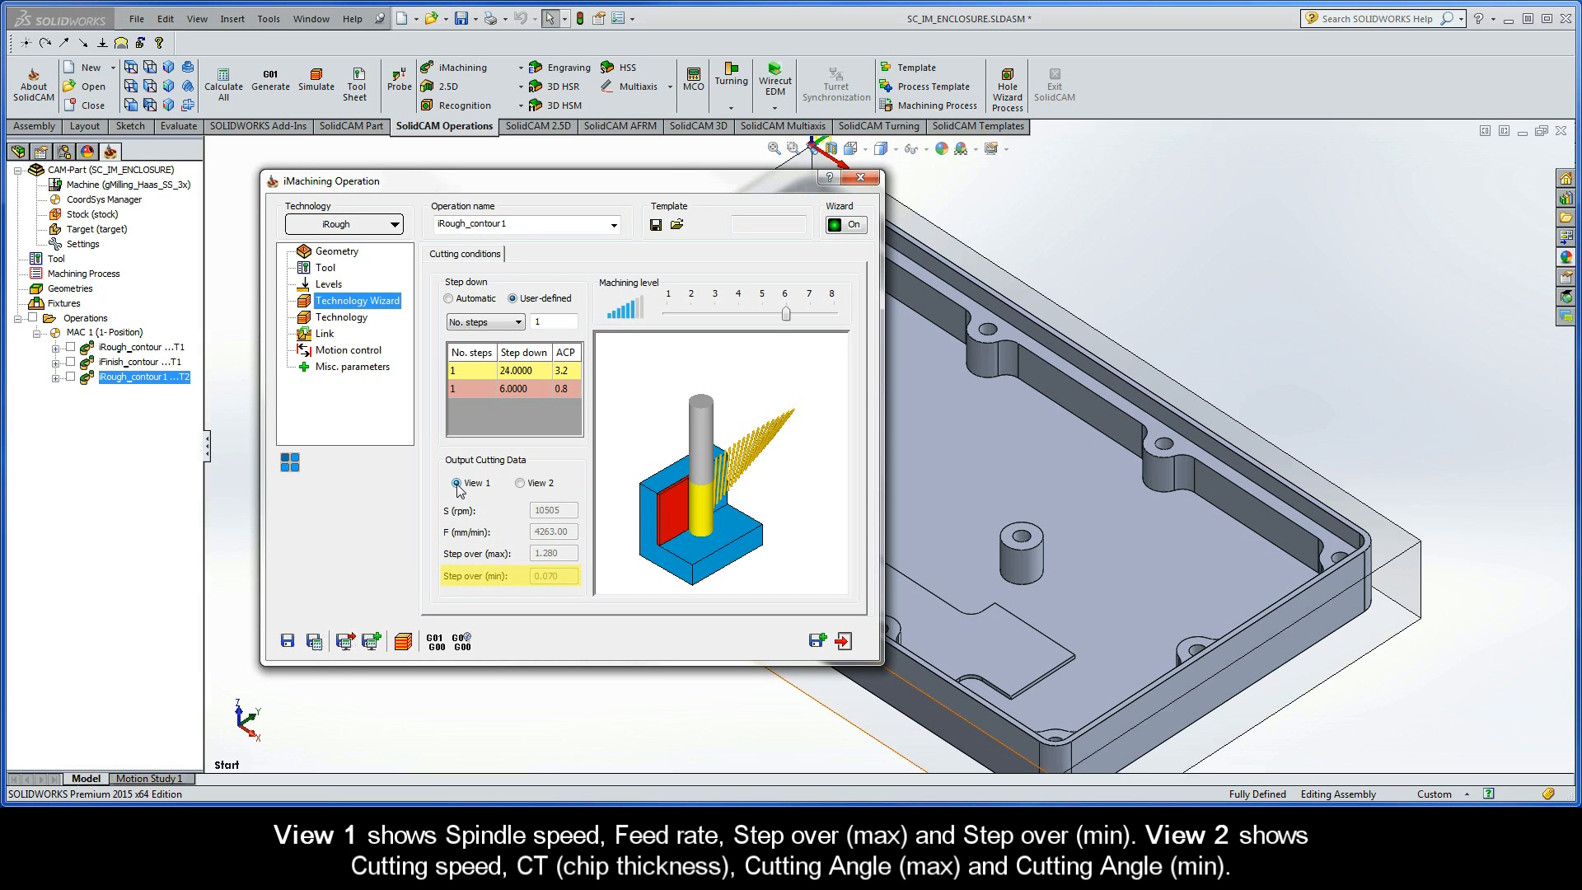
left_click(521, 483)
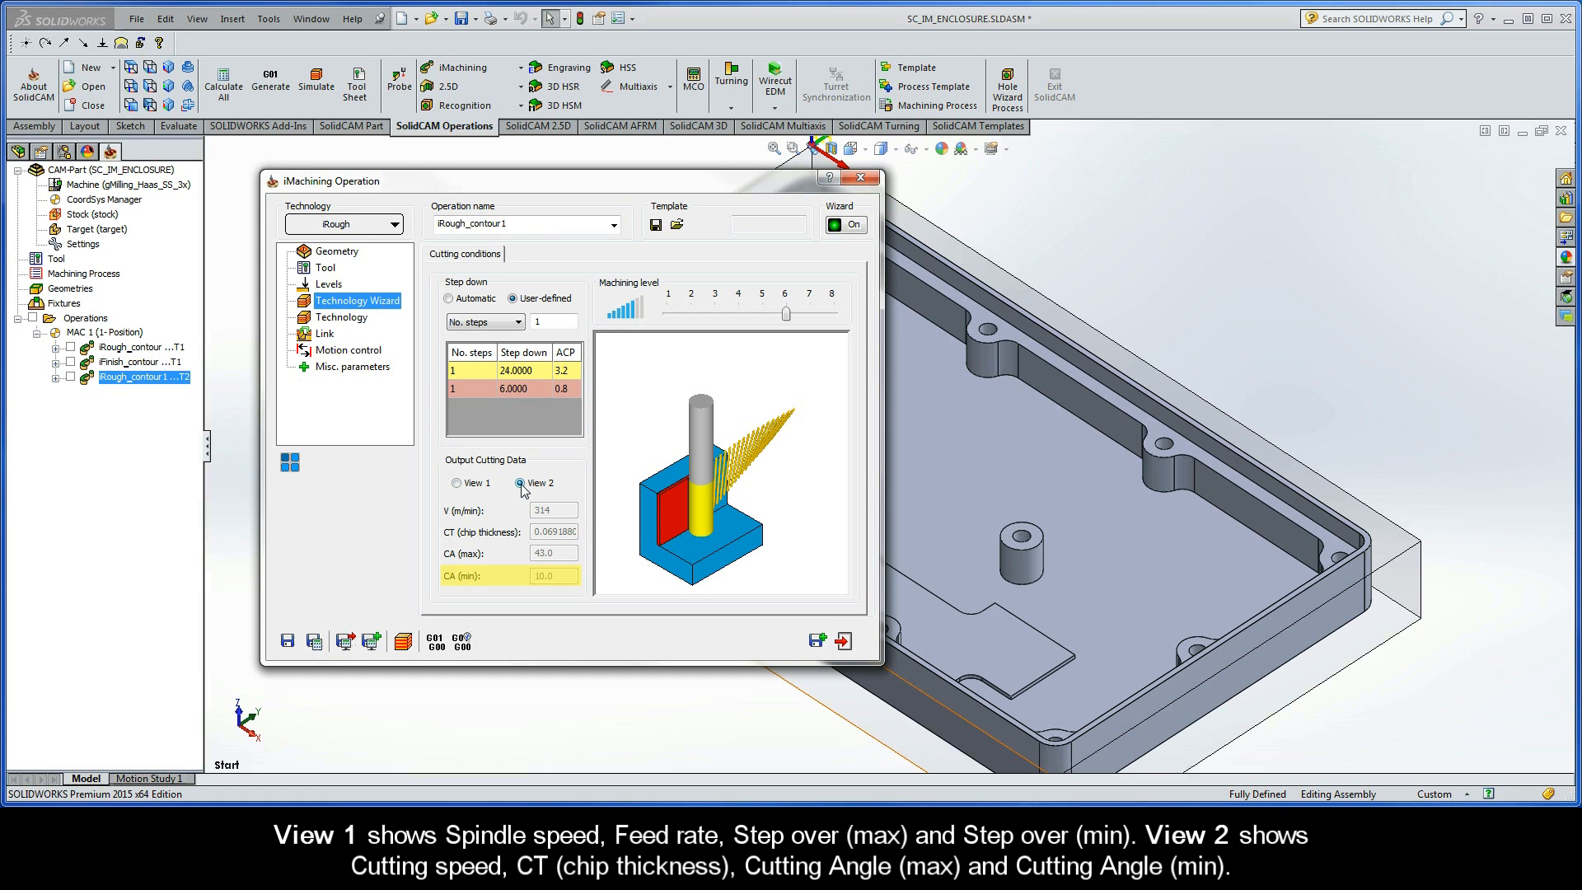
mouse_move(785, 321)
left_mouse_down()
mouse_move(680, 321)
mouse_move(785, 316)
left_mouse_up()
left_click(457, 483)
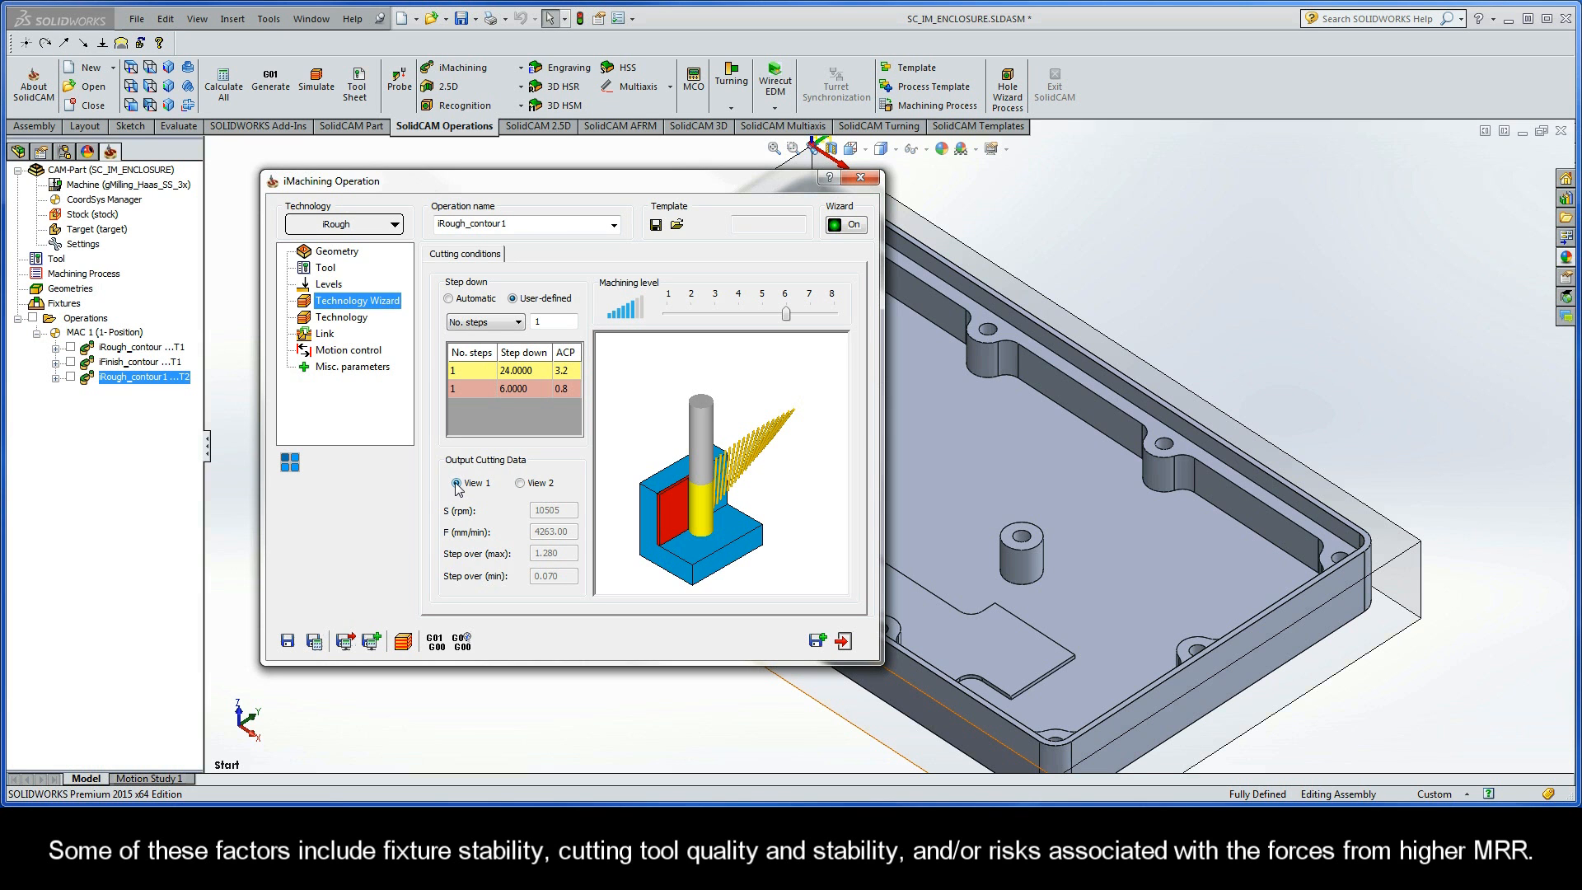
mouse_move(785, 321)
left_mouse_down()
mouse_move(669, 320)
mouse_move(785, 320)
left_mouse_up()
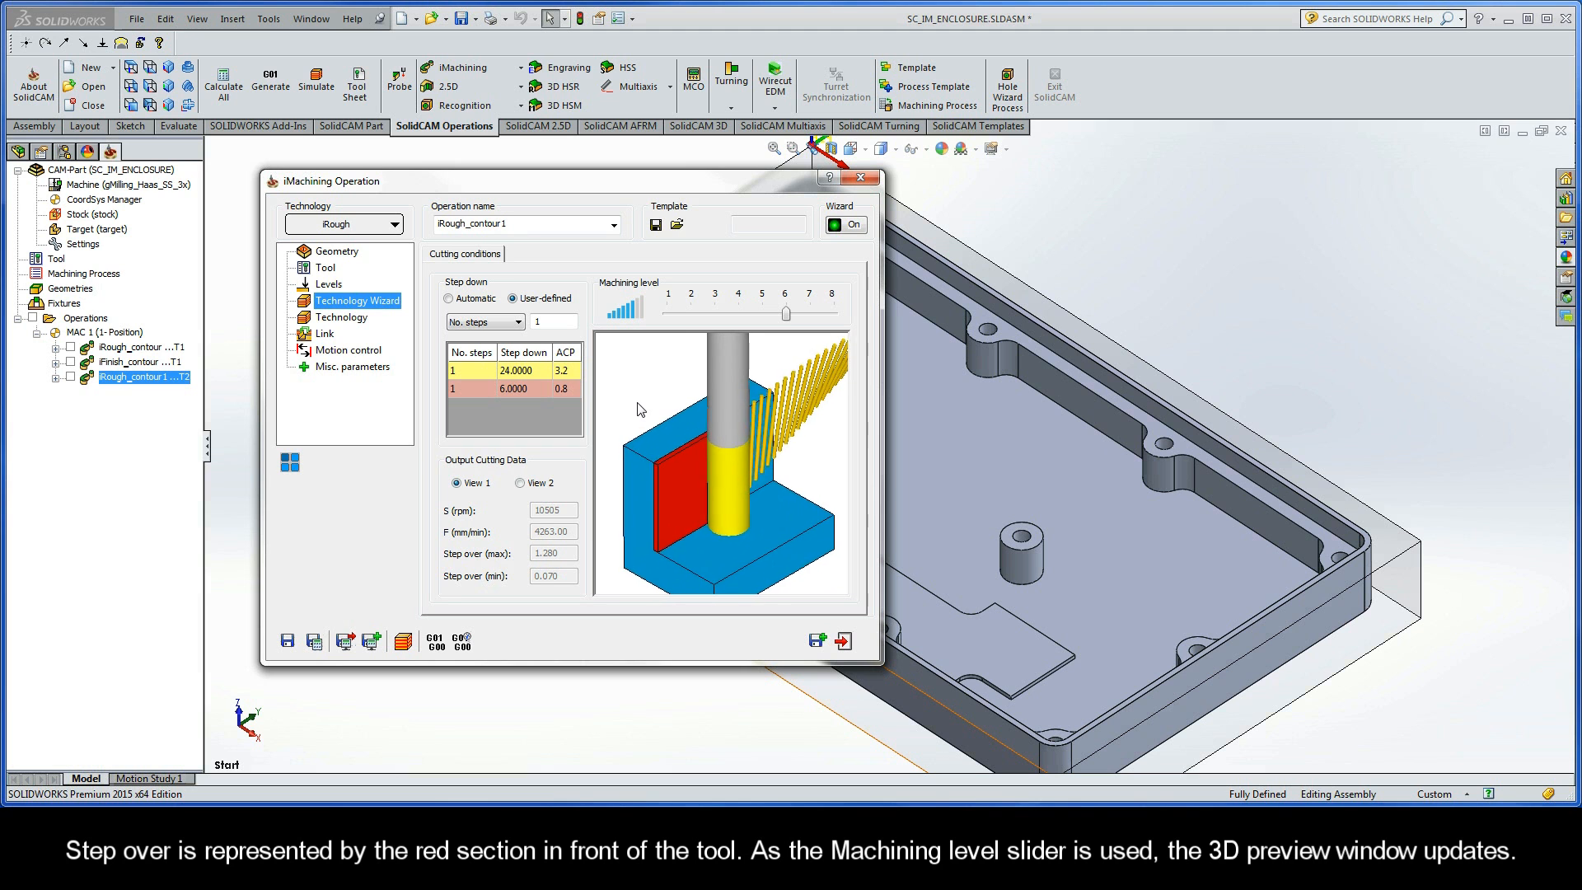
- Try a lower machining level and level 8 in the 3D preview, then return the machining level to 6
left_click_drag(786, 320, 715, 319)
left_click_drag(738, 316, 831, 318)
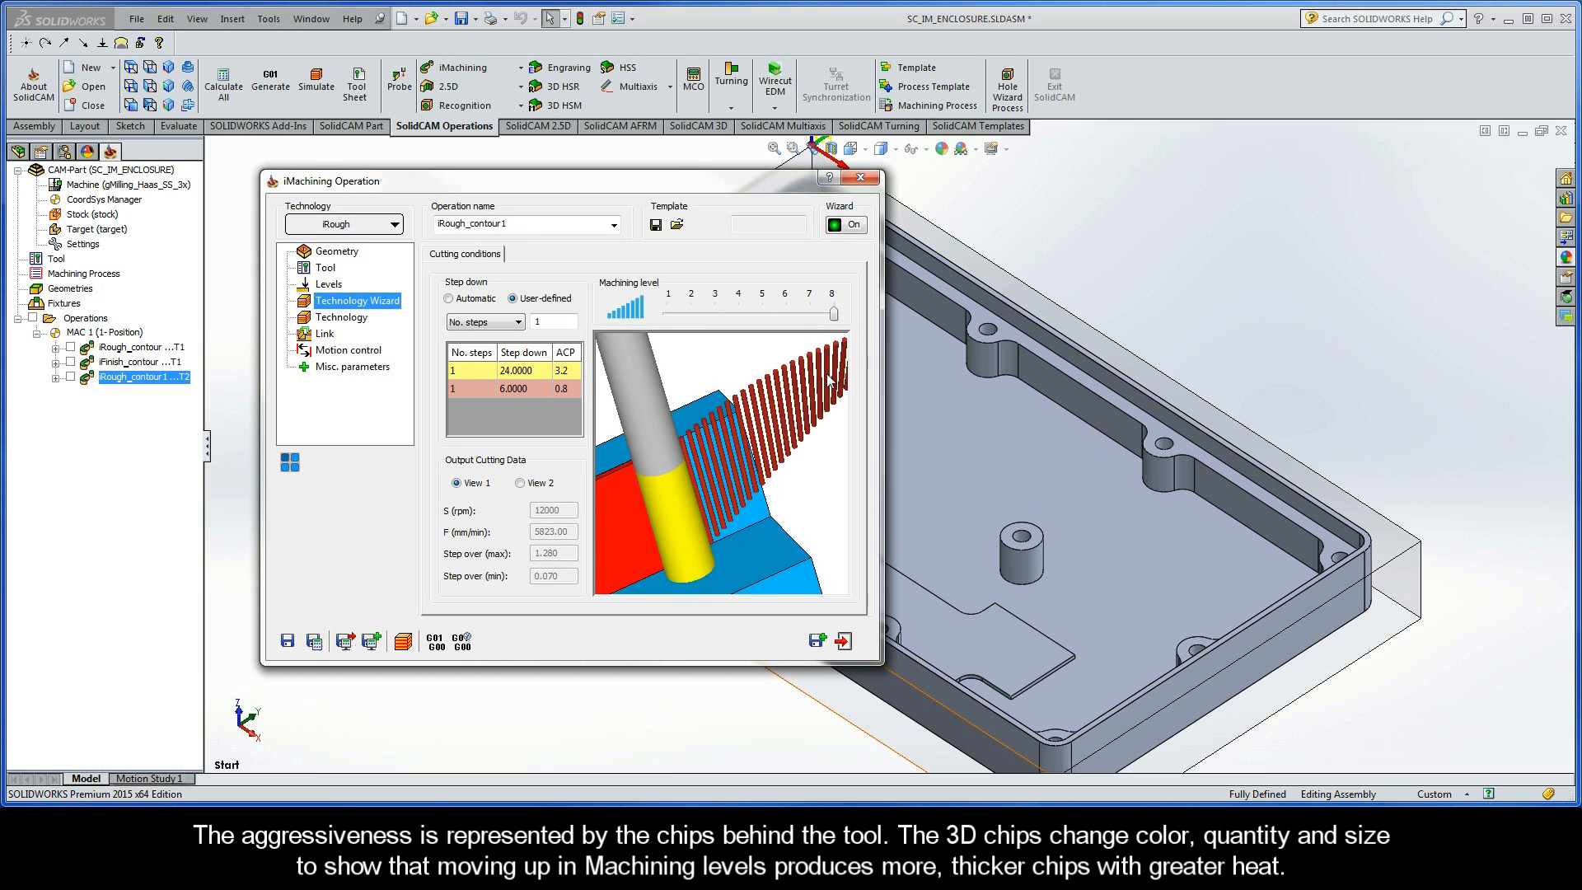
left_click_drag(833, 317, 787, 317)
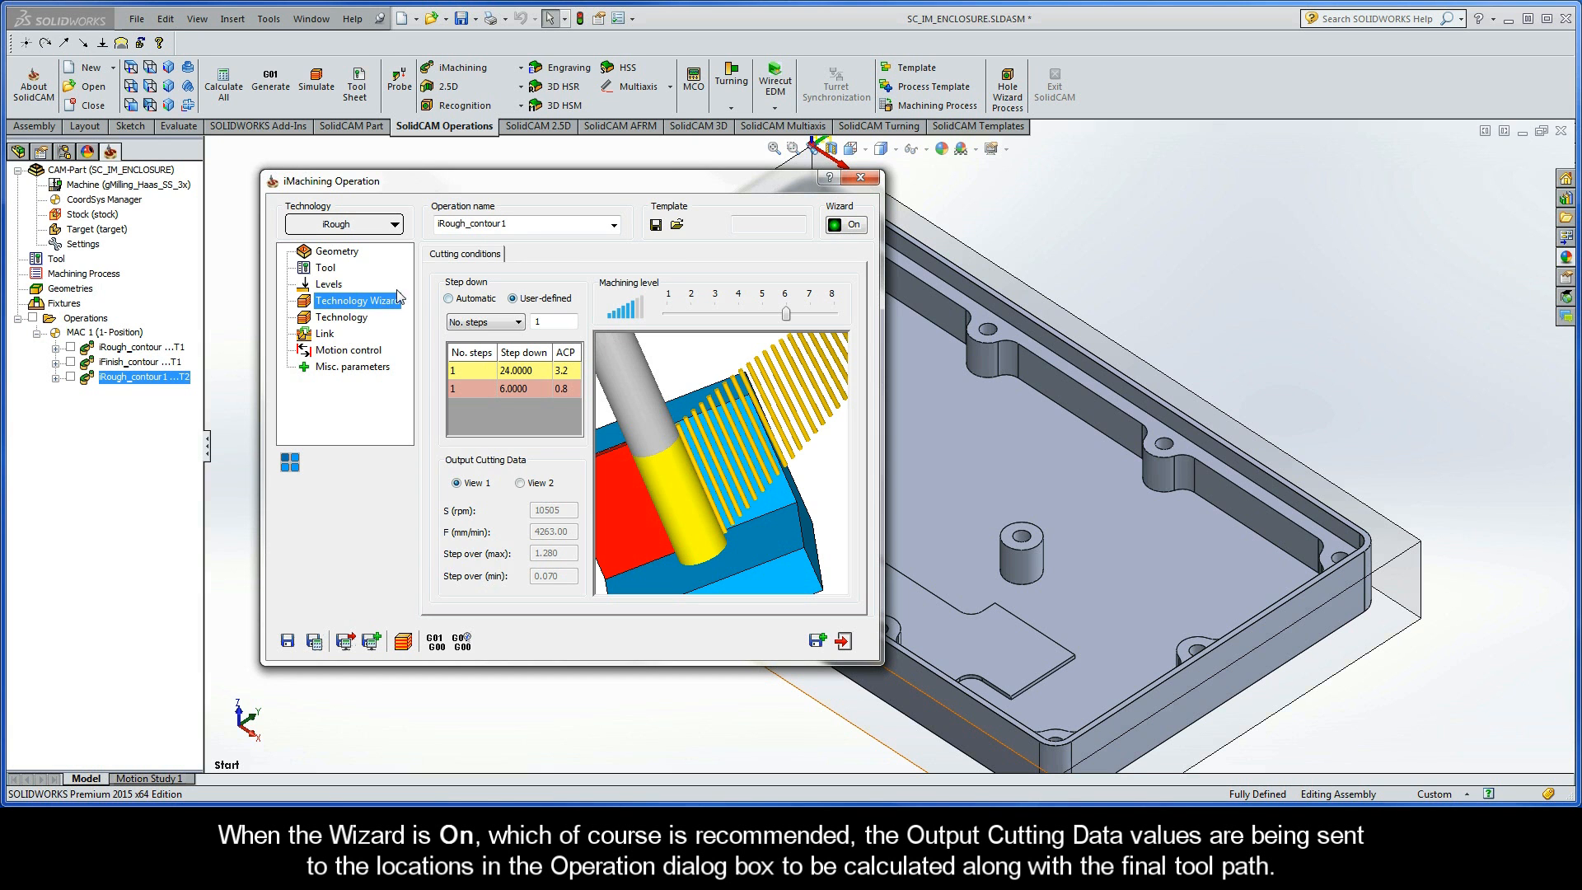
- Check the locked feed and spin values in the tool data, and the locked step down and cutting angles in the Technology settings
left_click(326, 268)
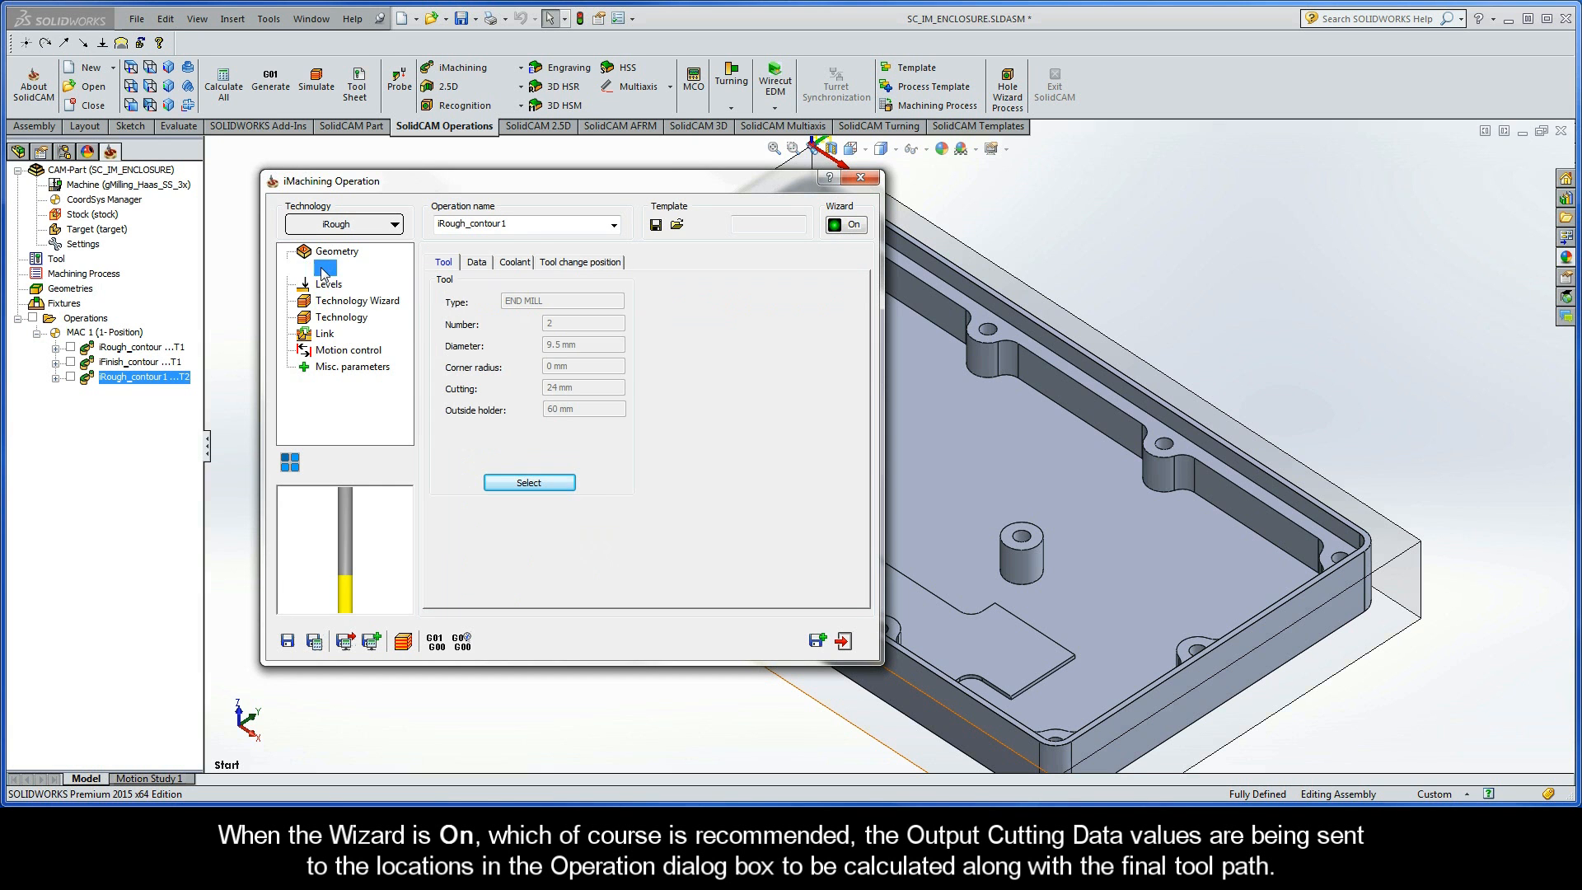
left_click(476, 264)
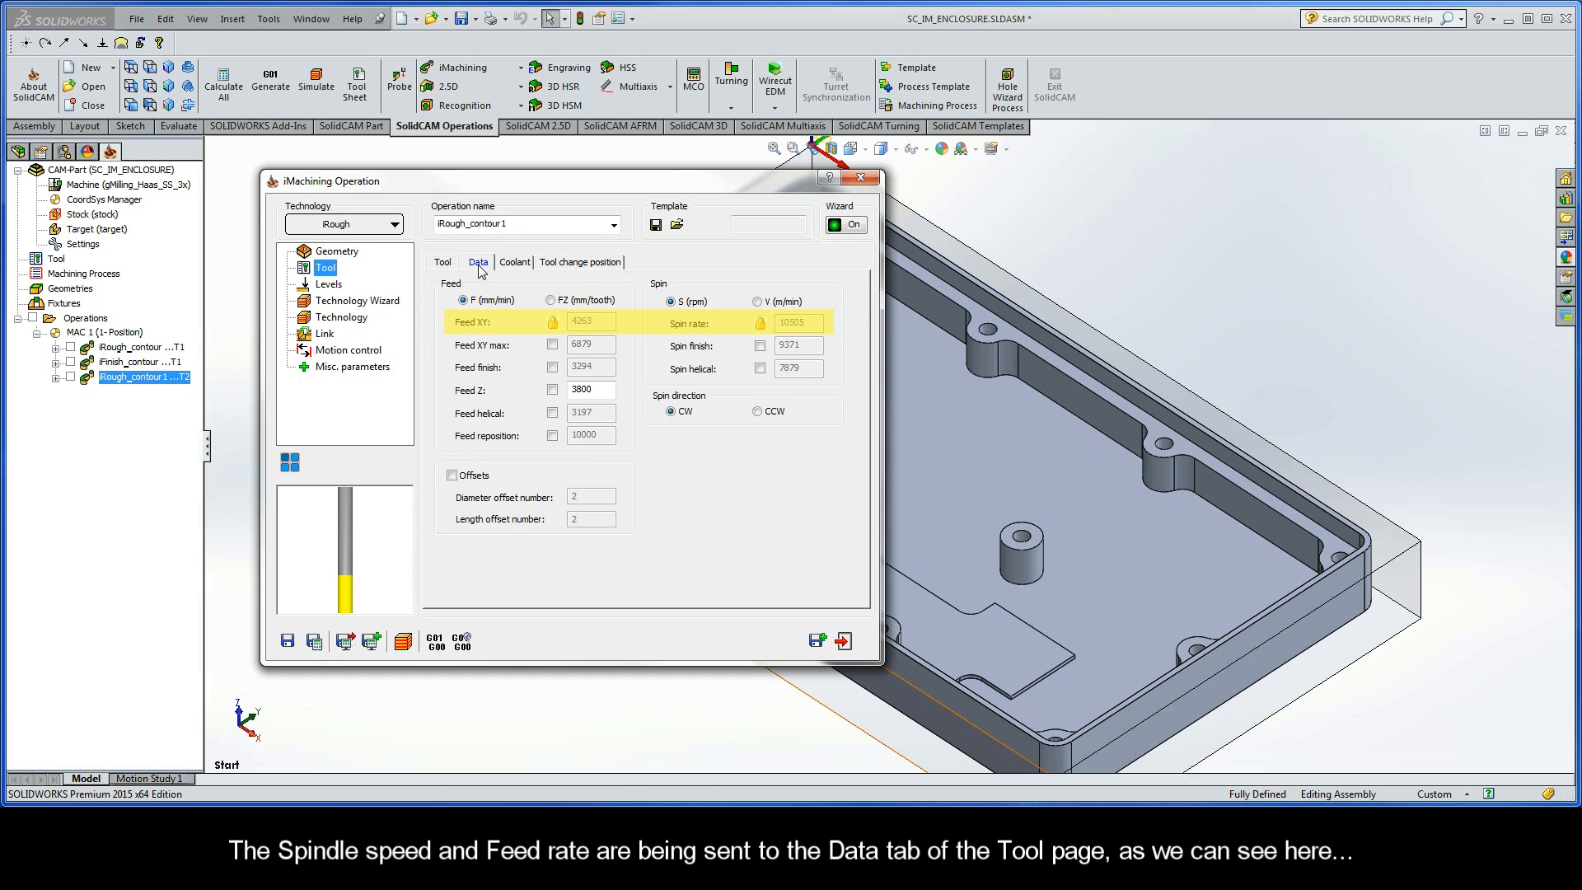
left_click(340, 317)
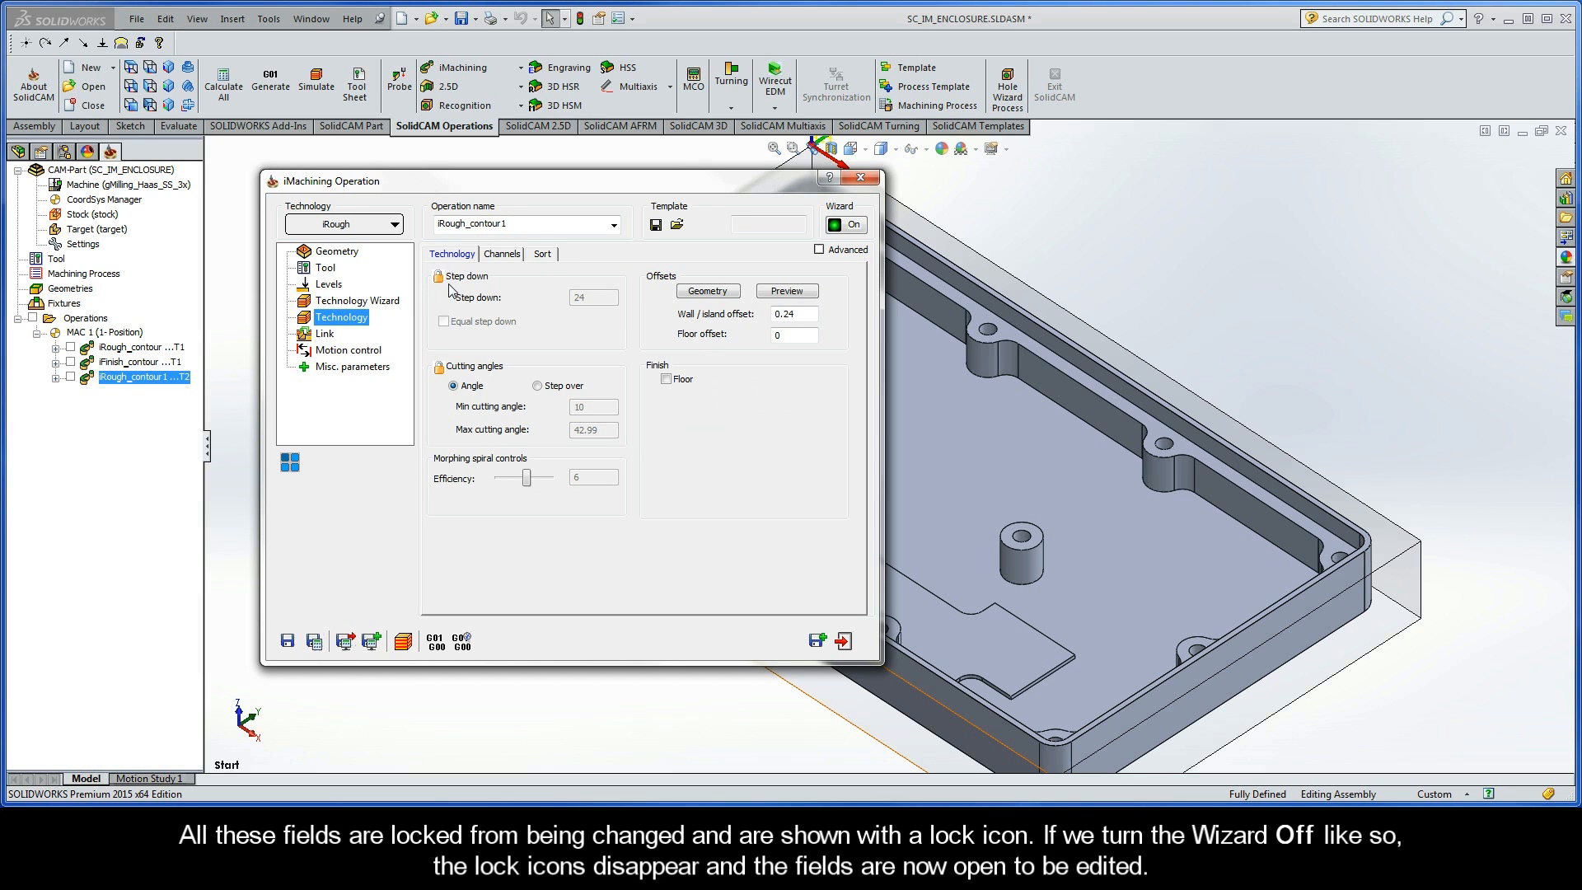
- Turn the Wizard off and select the step down, min cutting angle and max cutting angle values for editing
left_click(844, 231)
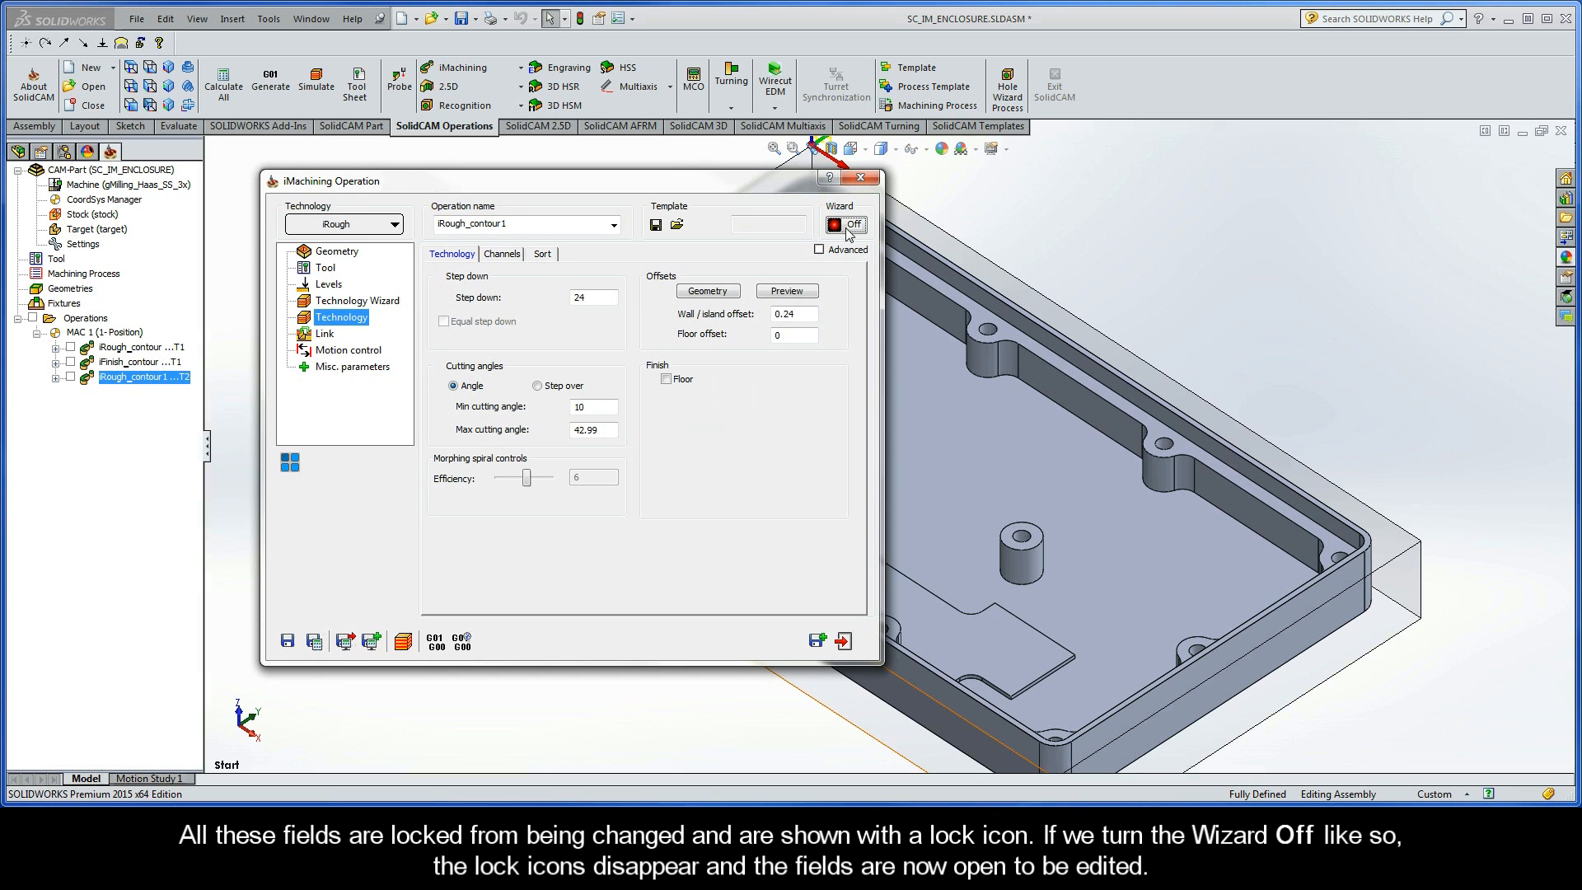
left_click(600, 299)
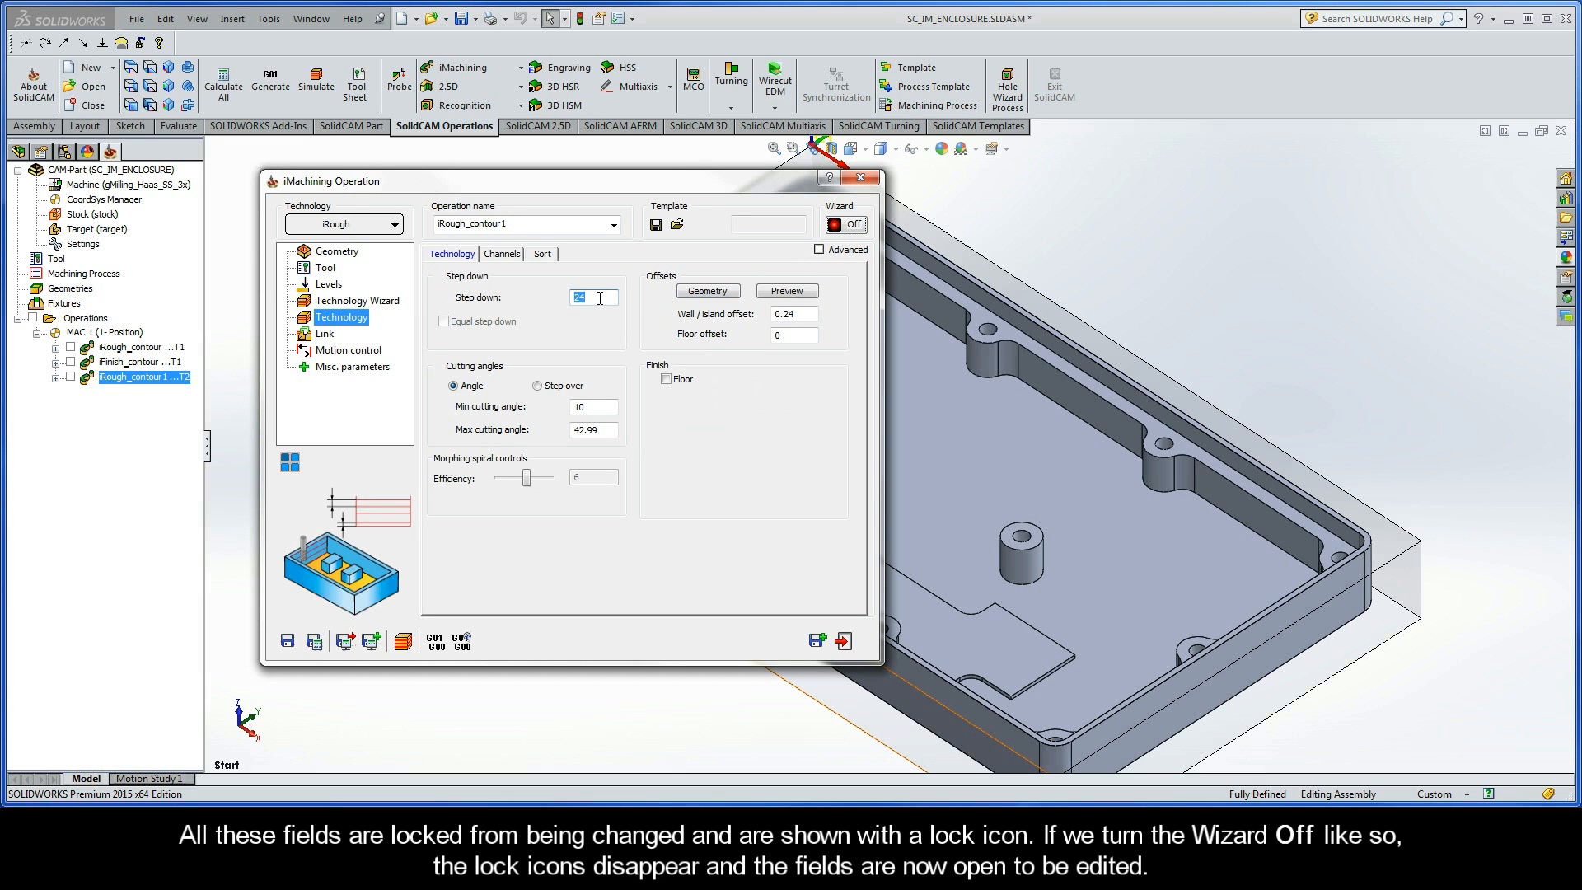
double_click(596, 404)
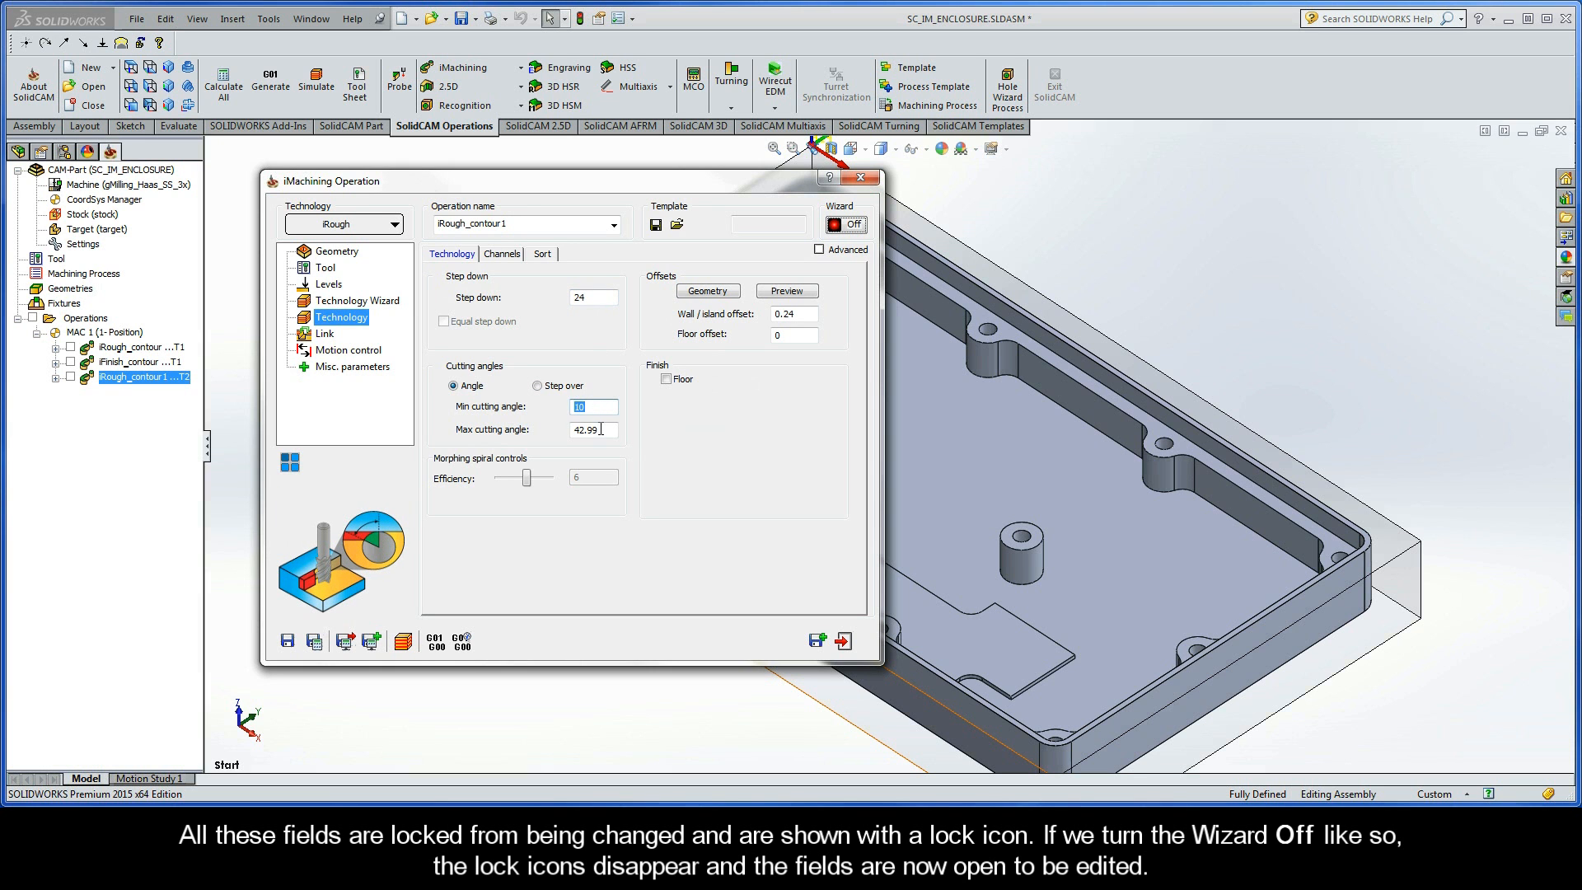
double_click(602, 429)
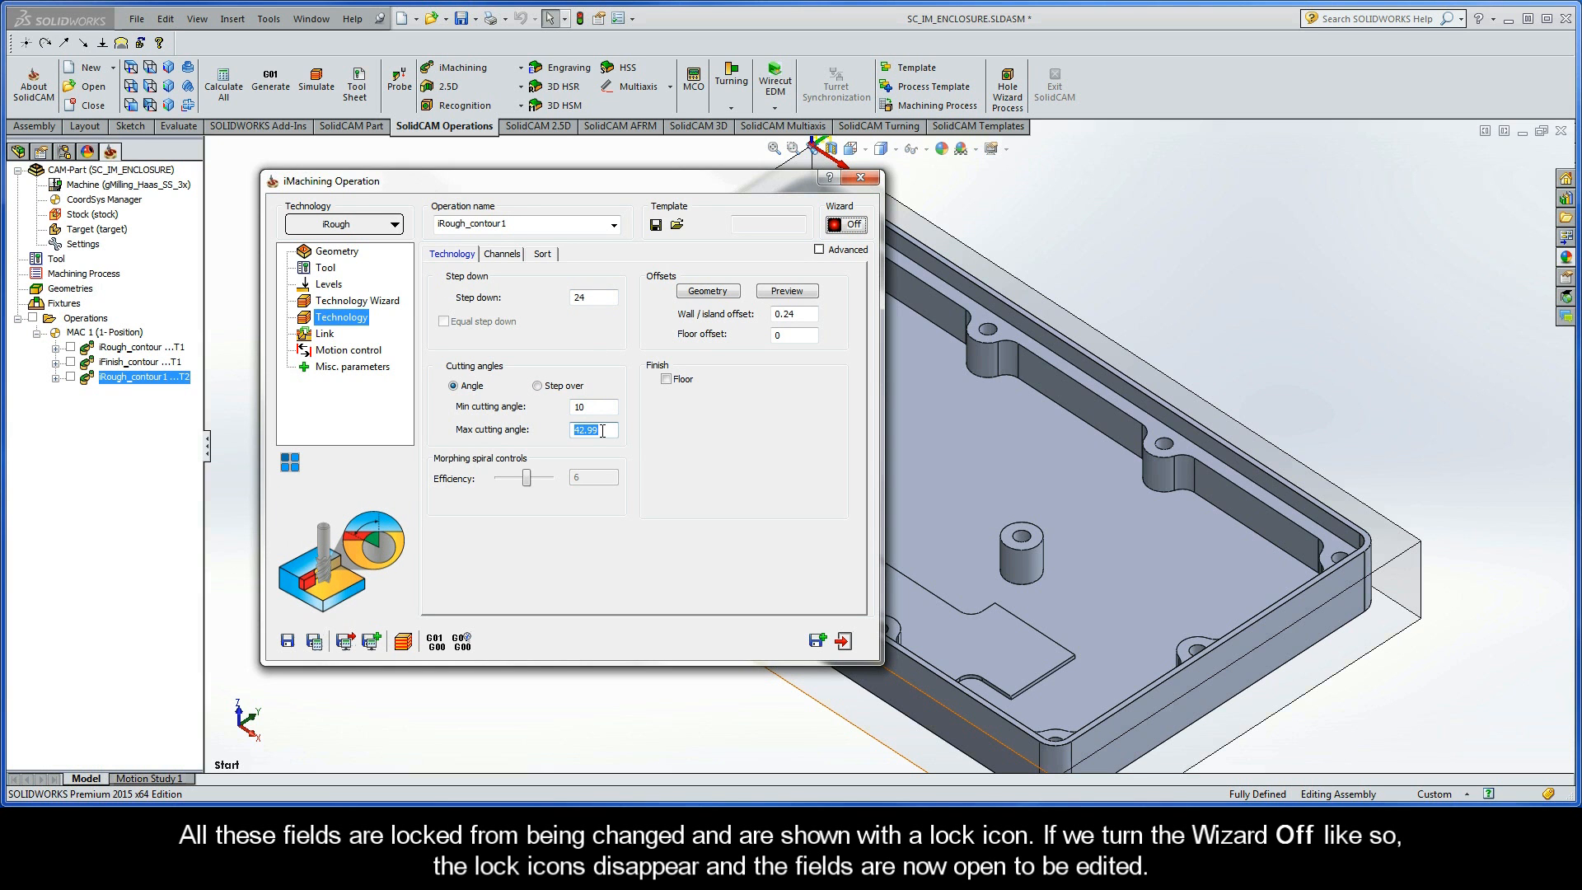